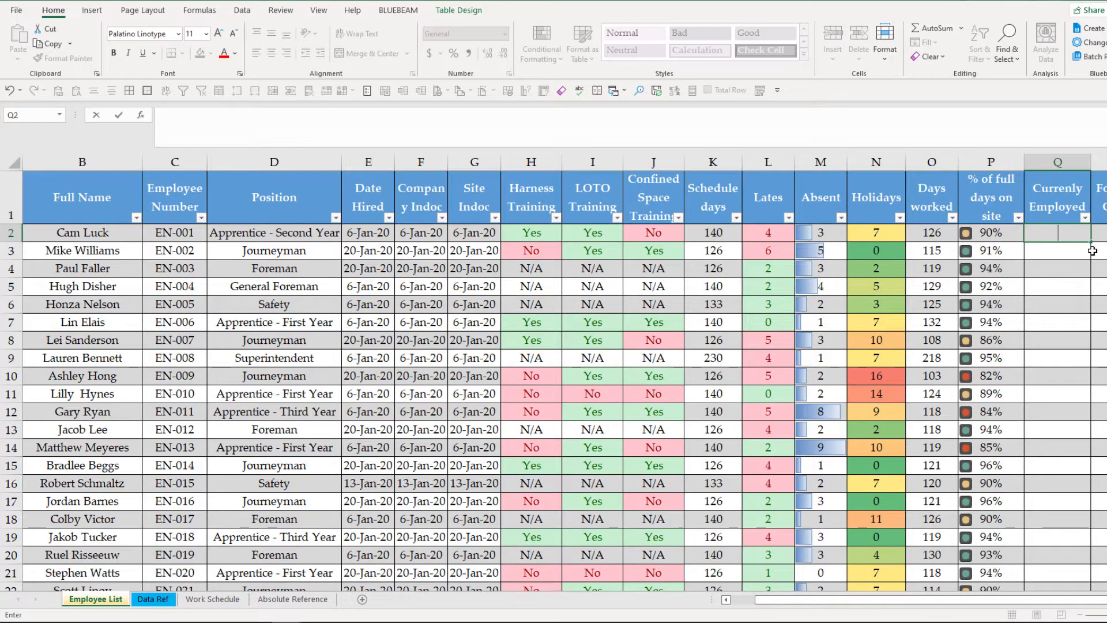
Enter "no" in the Currently Employed cell of the first employee row
text(no)
key(Return)
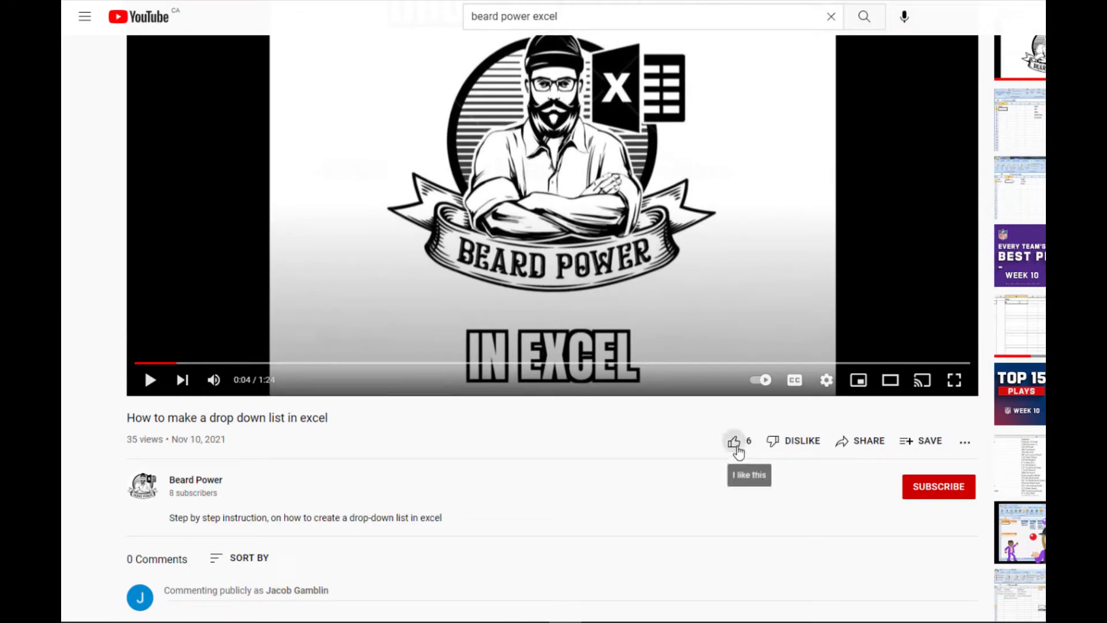
Switch to YouTube, like the drop-down list video and subscribe to the Beard Power channel with all notifications
click(734, 443)
click(929, 492)
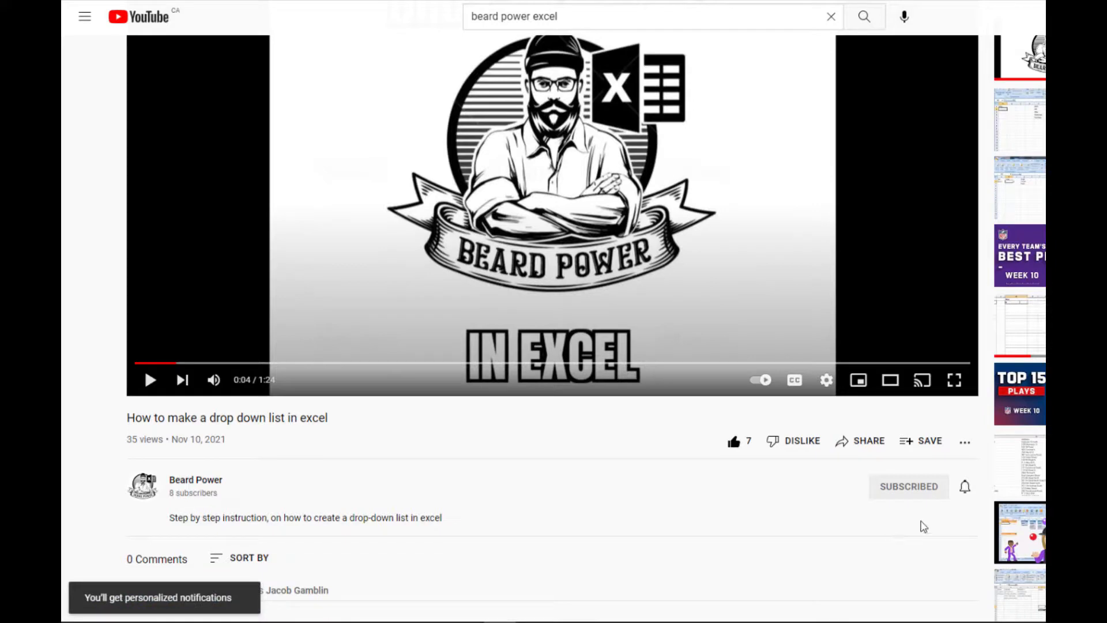
click(966, 489)
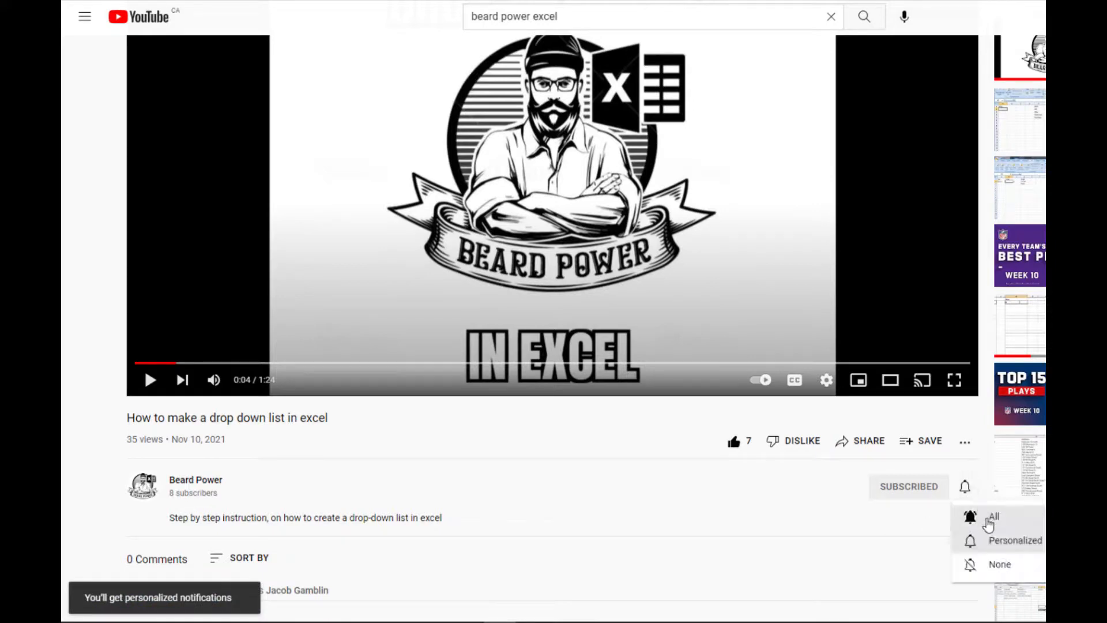
click(990, 522)
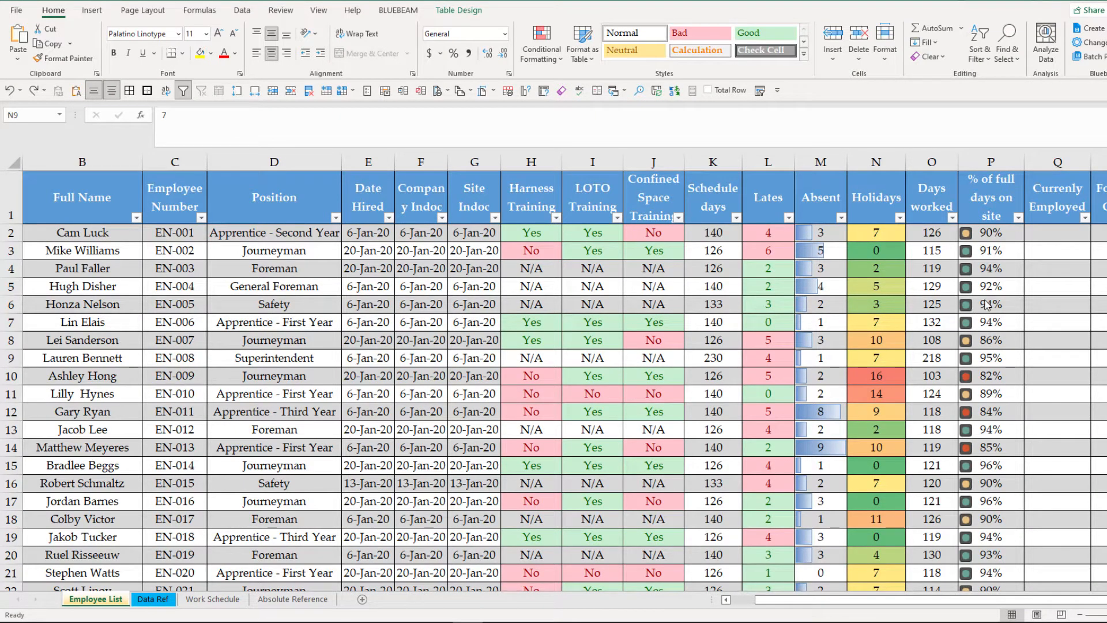
Open the icon set rule of the "% of full days on site" column for editing
click(988, 343)
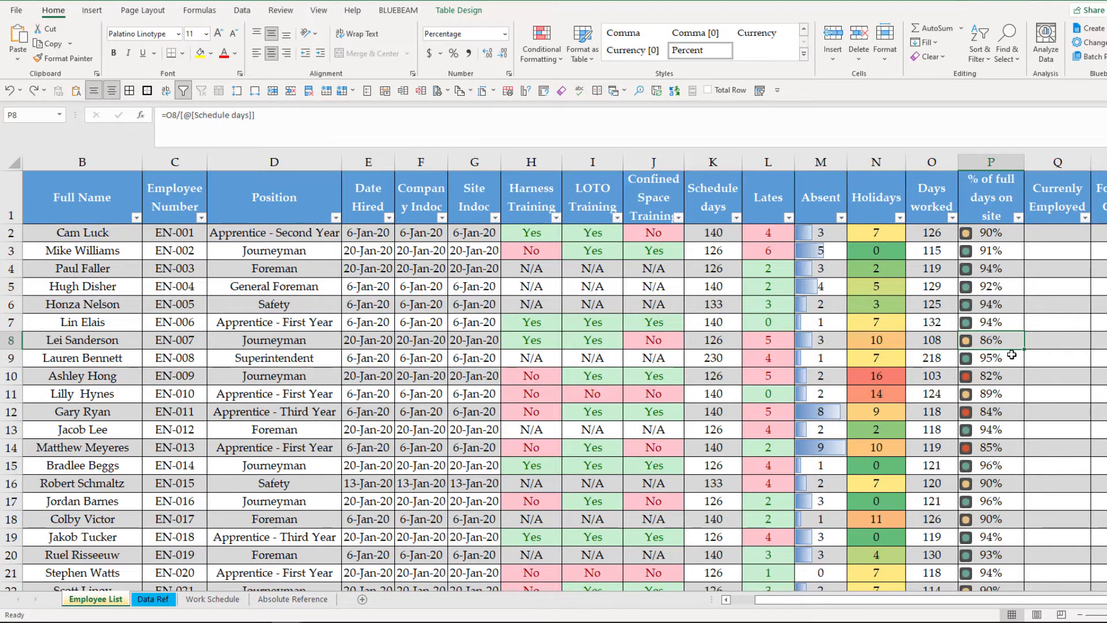
key(ctrl+space)
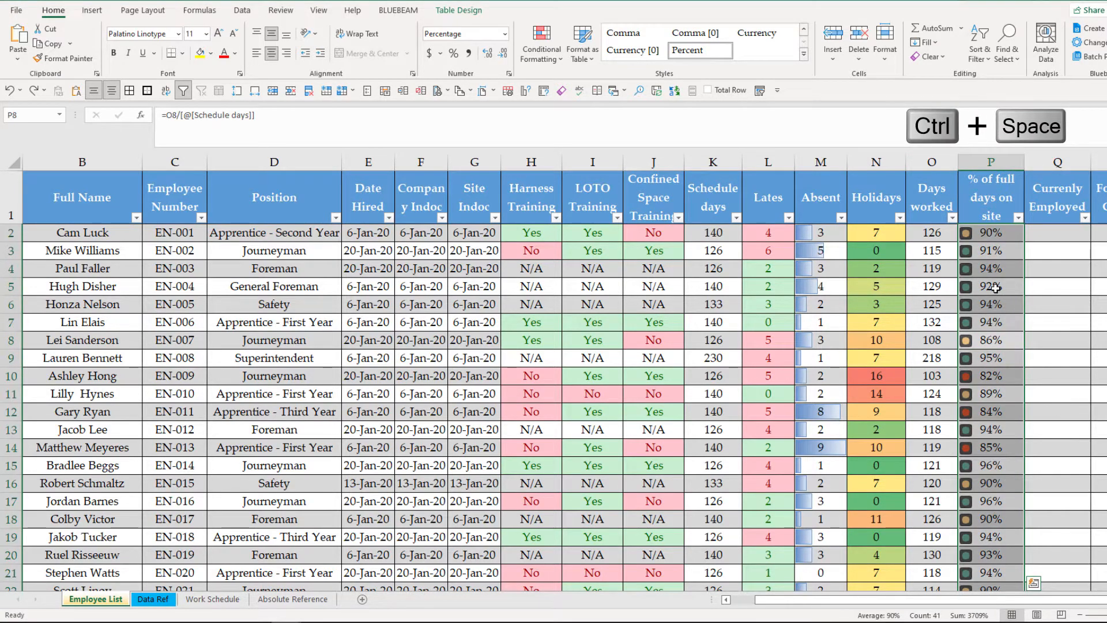
click(552, 58)
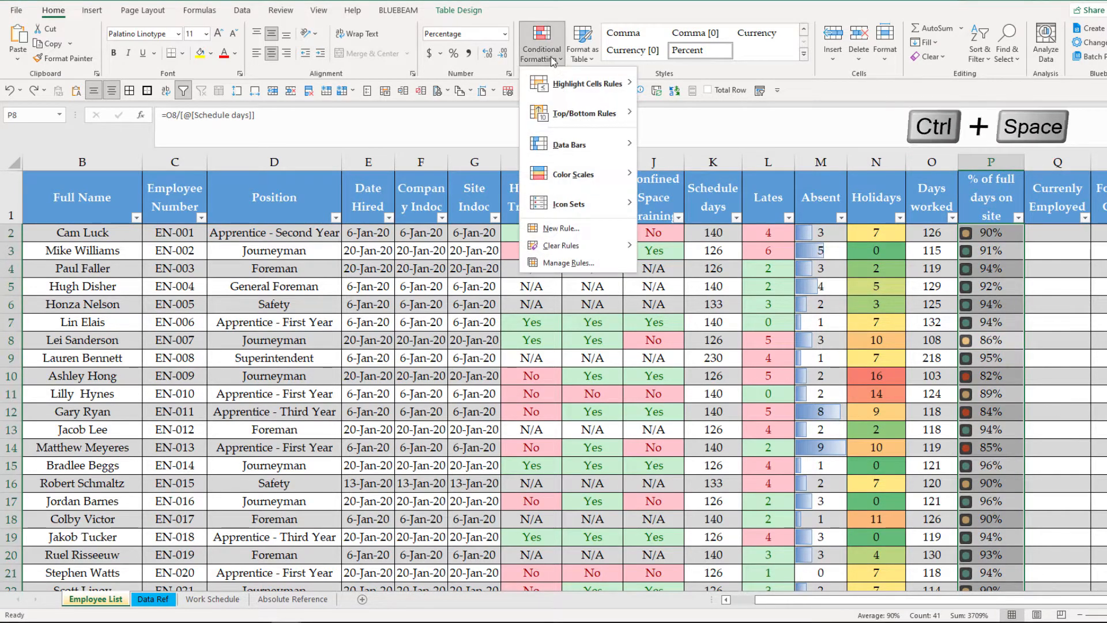
click(587, 265)
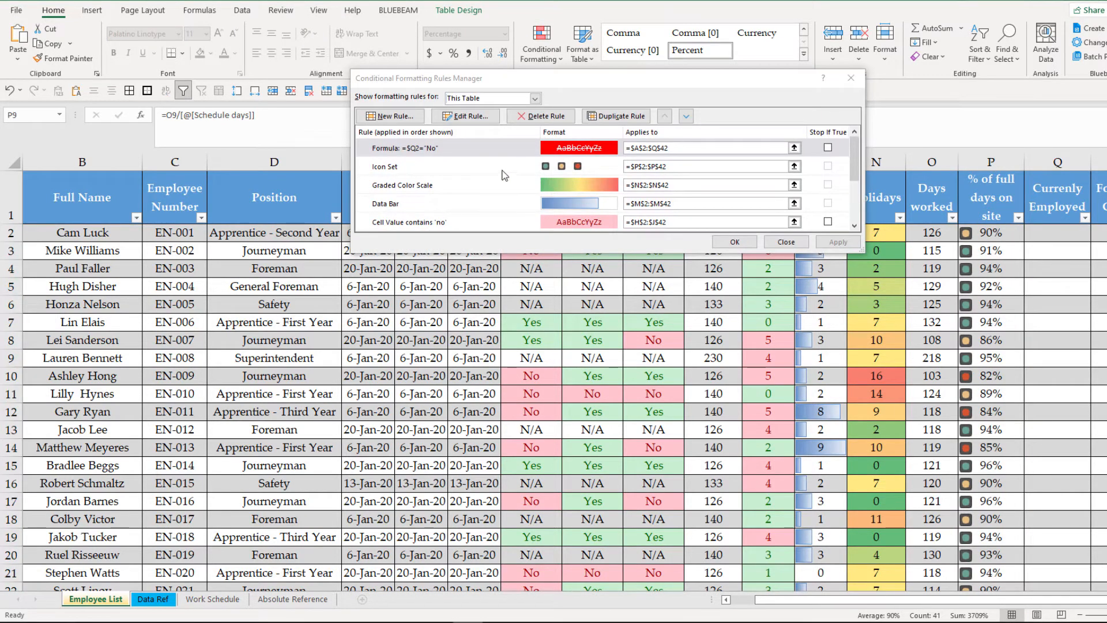
click(453, 169)
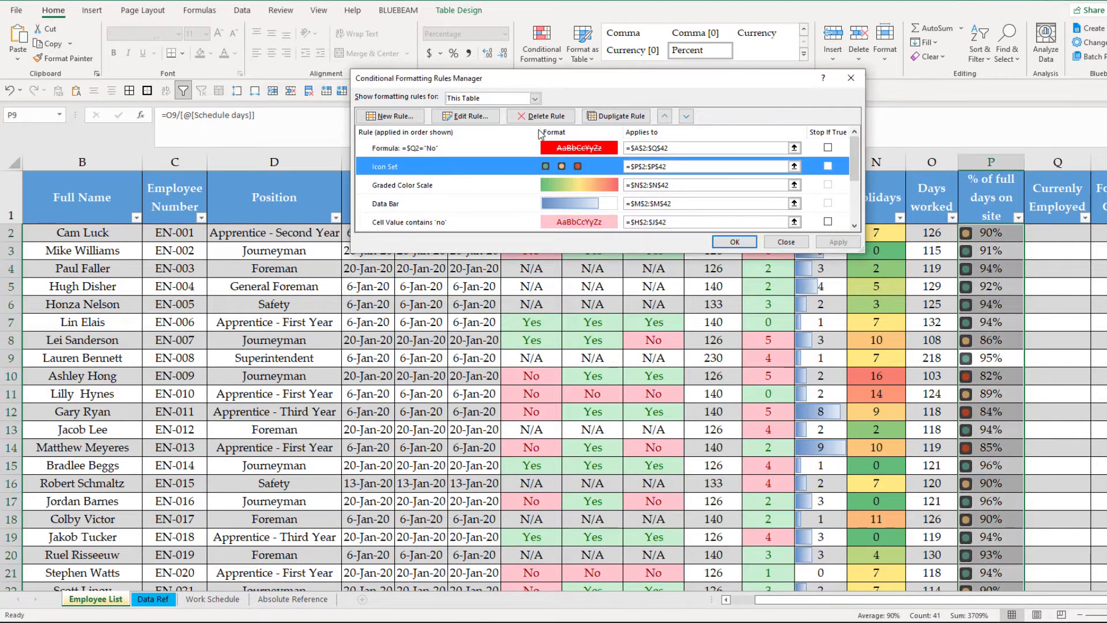
click(469, 116)
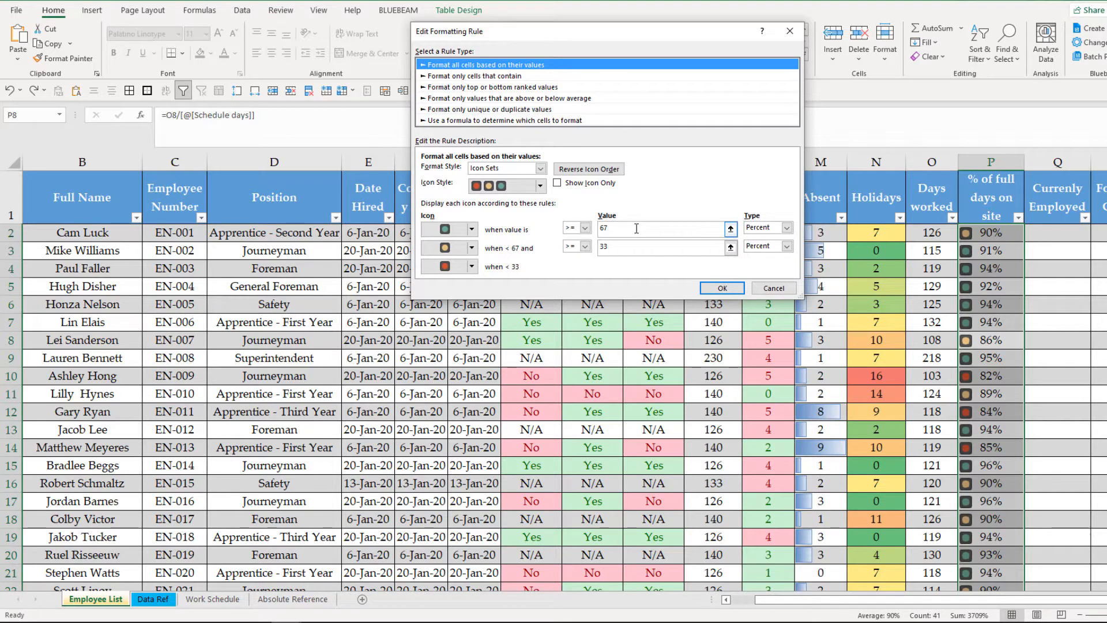
Set the green icon's threshold to 80 percent, revise the yellow icon's threshold and apply the rule
click(626, 228)
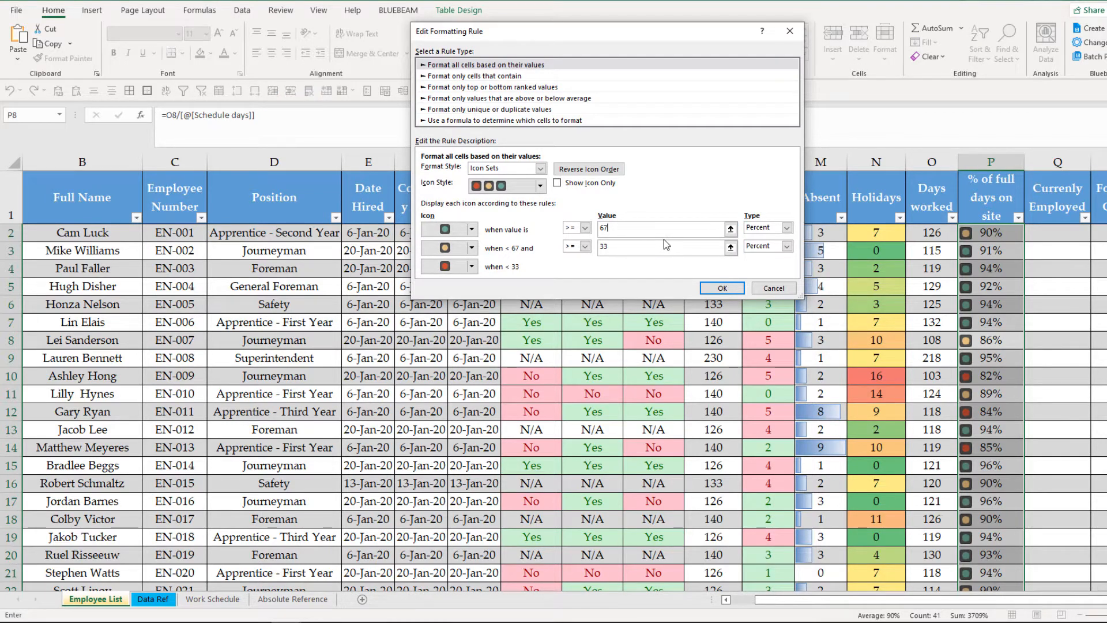
key(BackSpace)
key(BackSpace)
text(80)
key(Tab)
key(BackSpace)
click(718, 292)
click(847, 245)
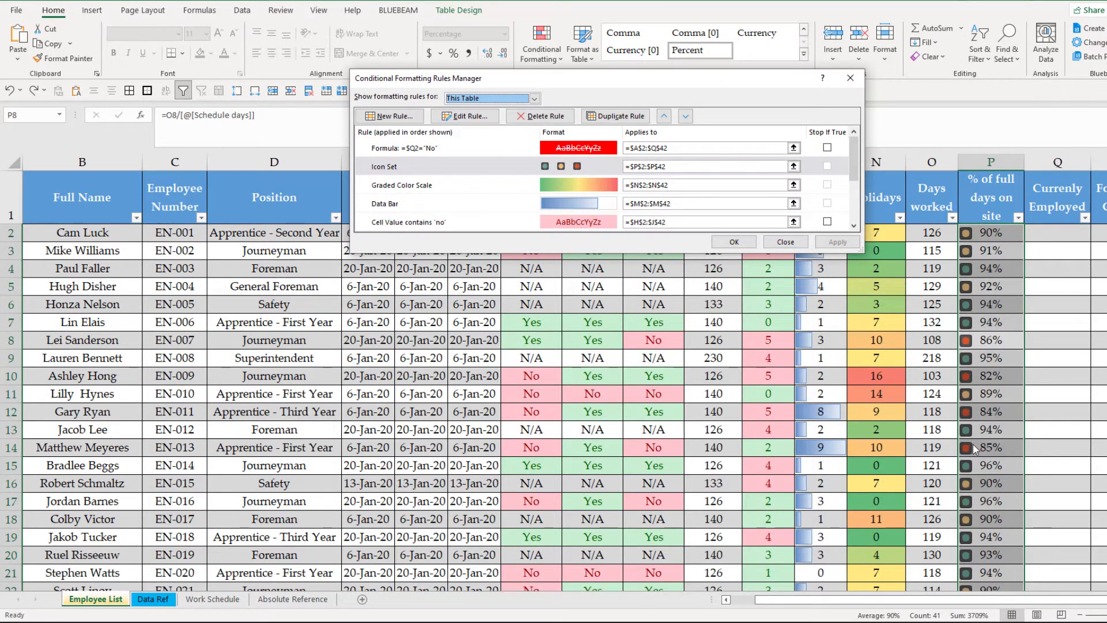
click(735, 242)
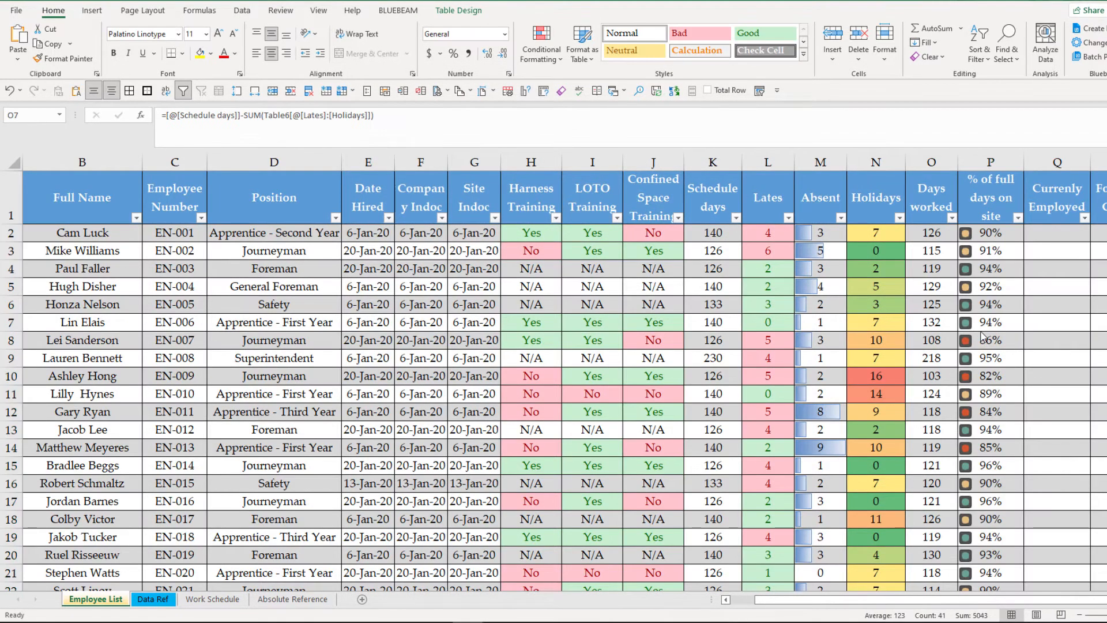
Highlight the unique values in the Days worked column with Light Red Fill with Dark Red Text
click(920, 307)
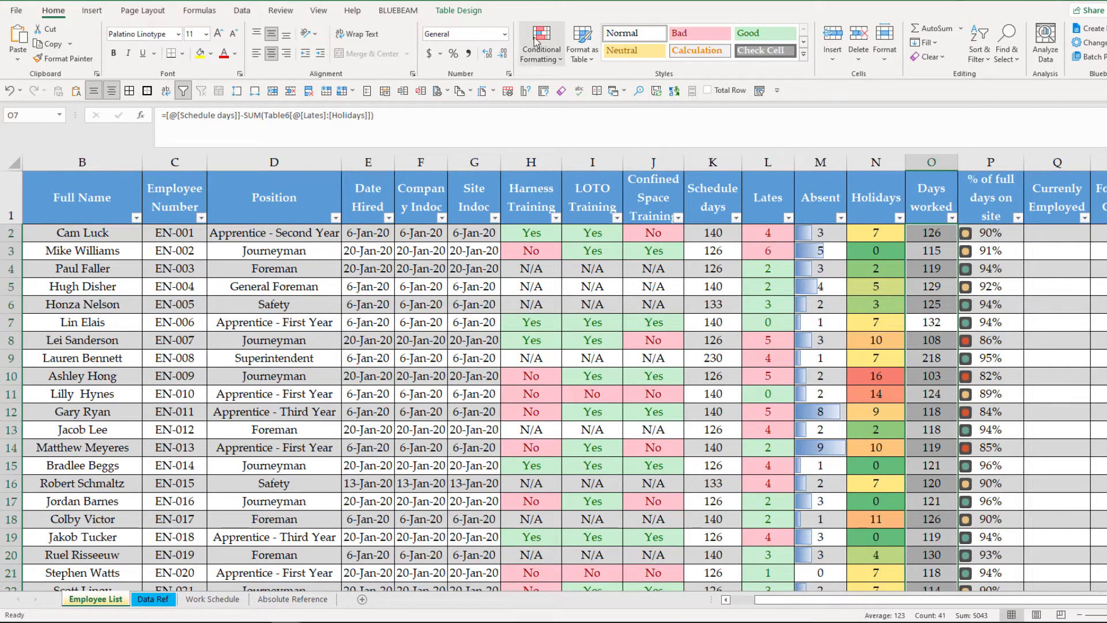
click(543, 49)
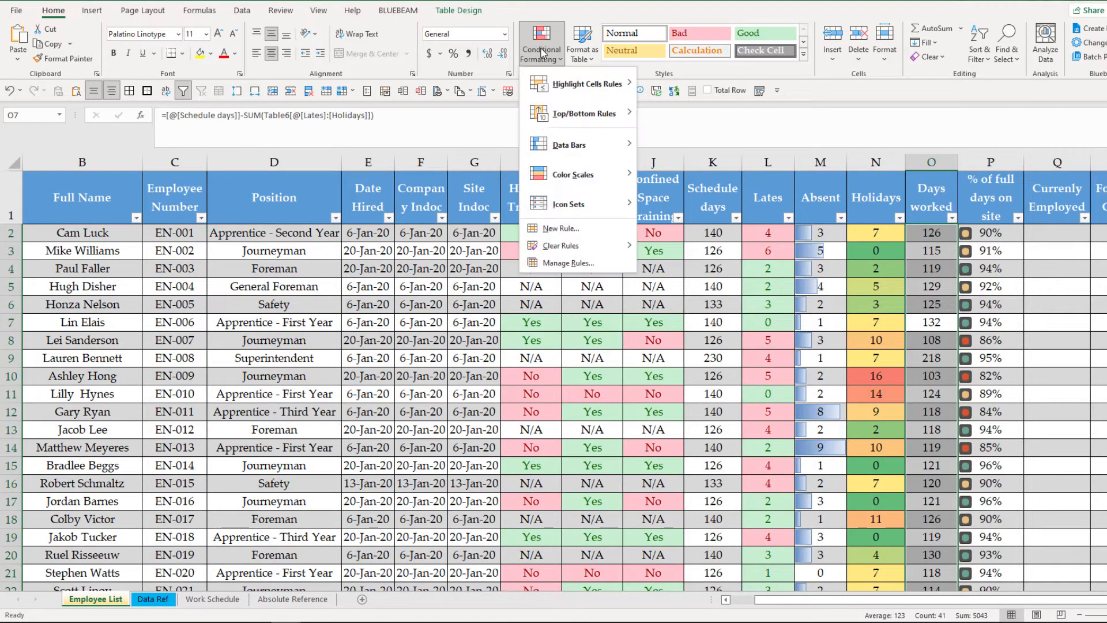
mouse_move(548, 94)
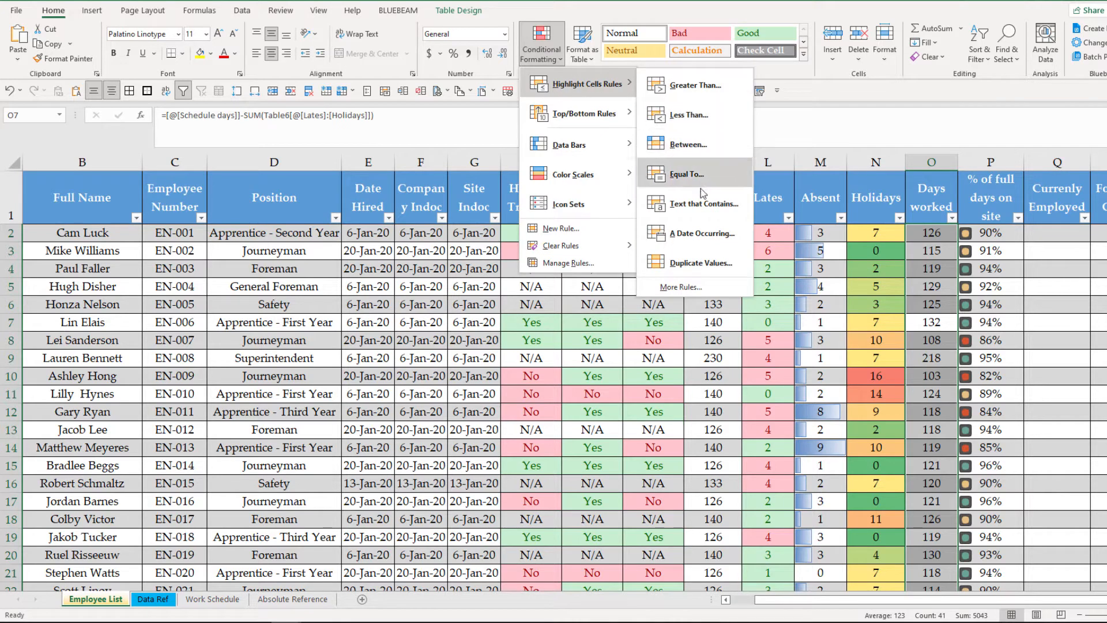
click(704, 265)
click(544, 155)
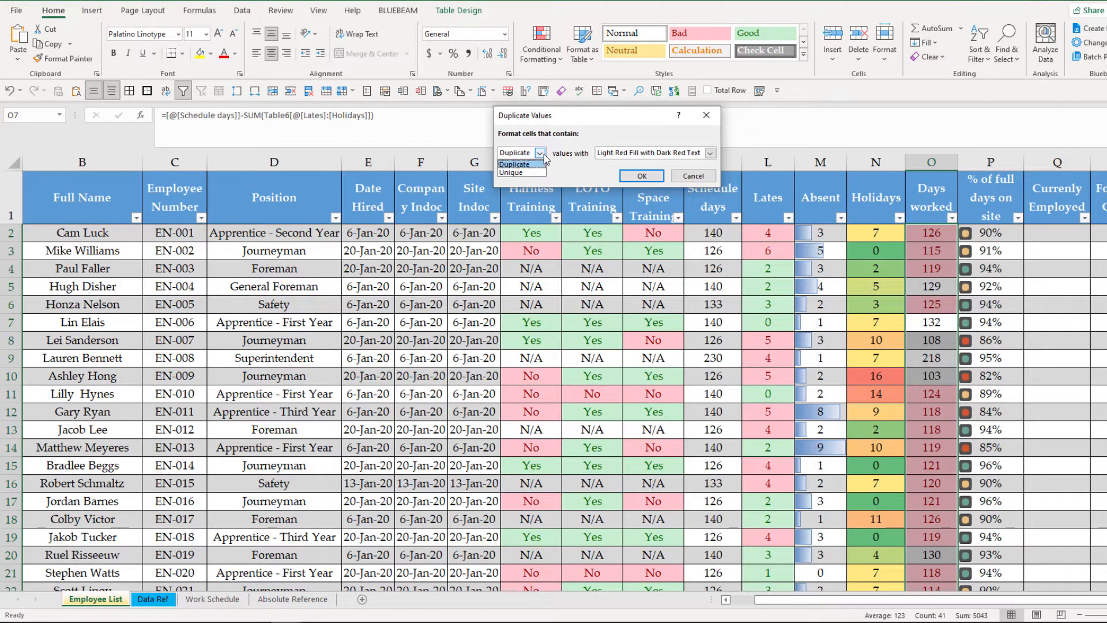
click(531, 173)
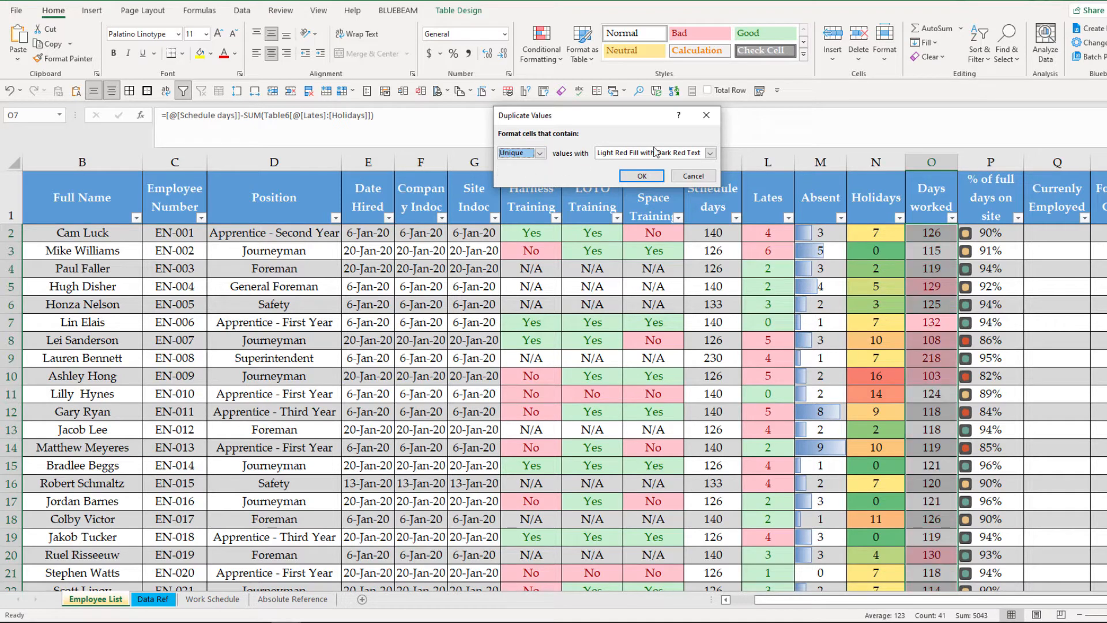
click(642, 176)
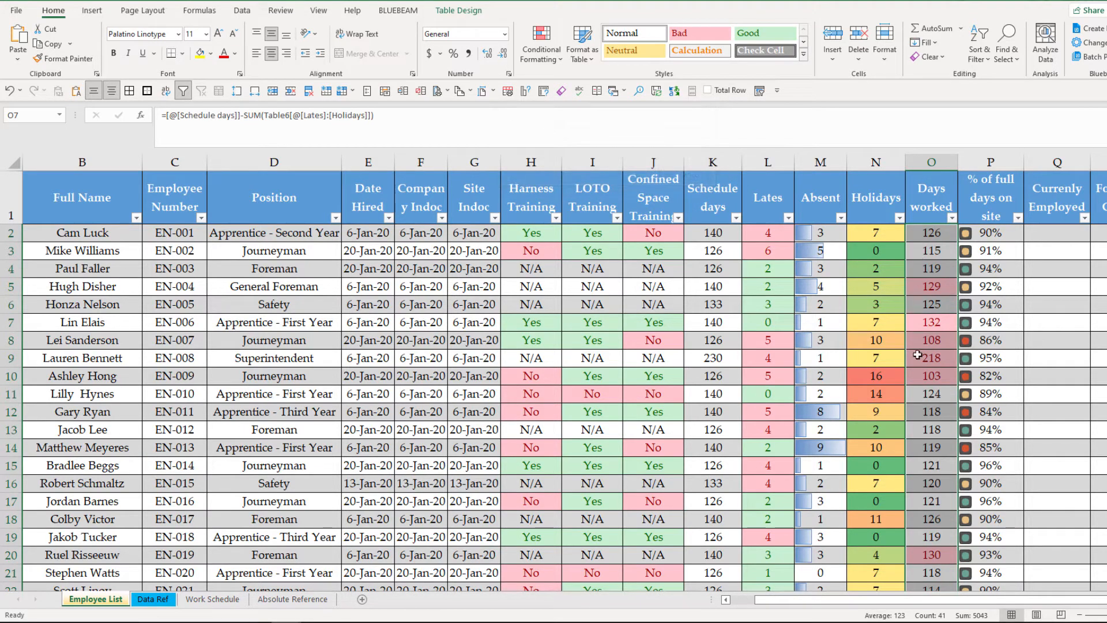
scroll(936, 404, down, 1)
scroll(937, 404, down, 1)
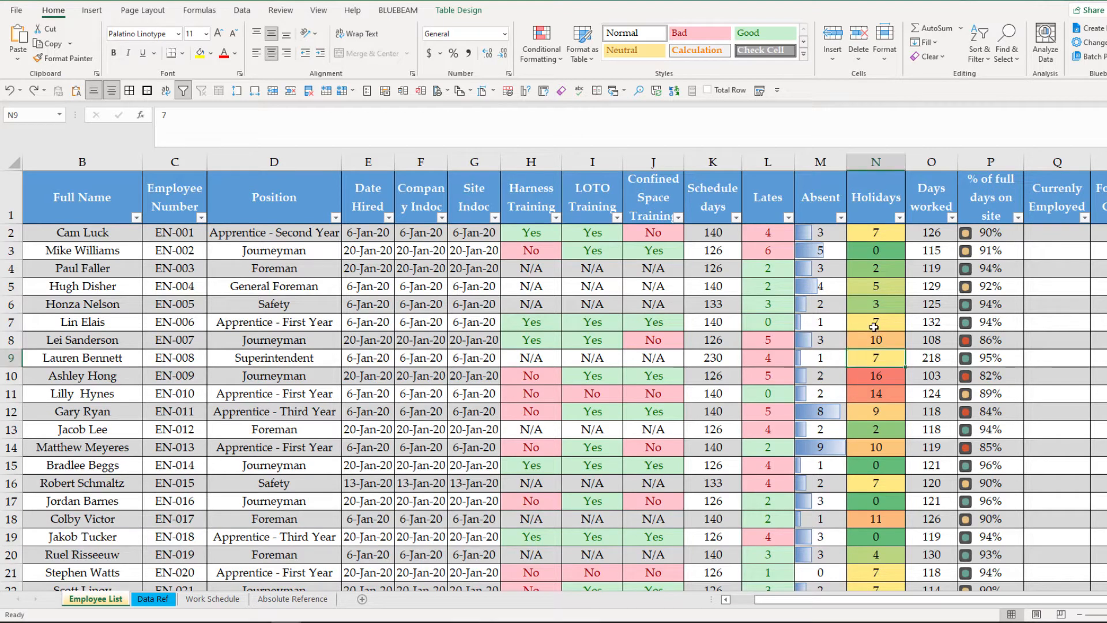
Open the graded color scale rule of the Holidays column for editing
key(ctrl+space)
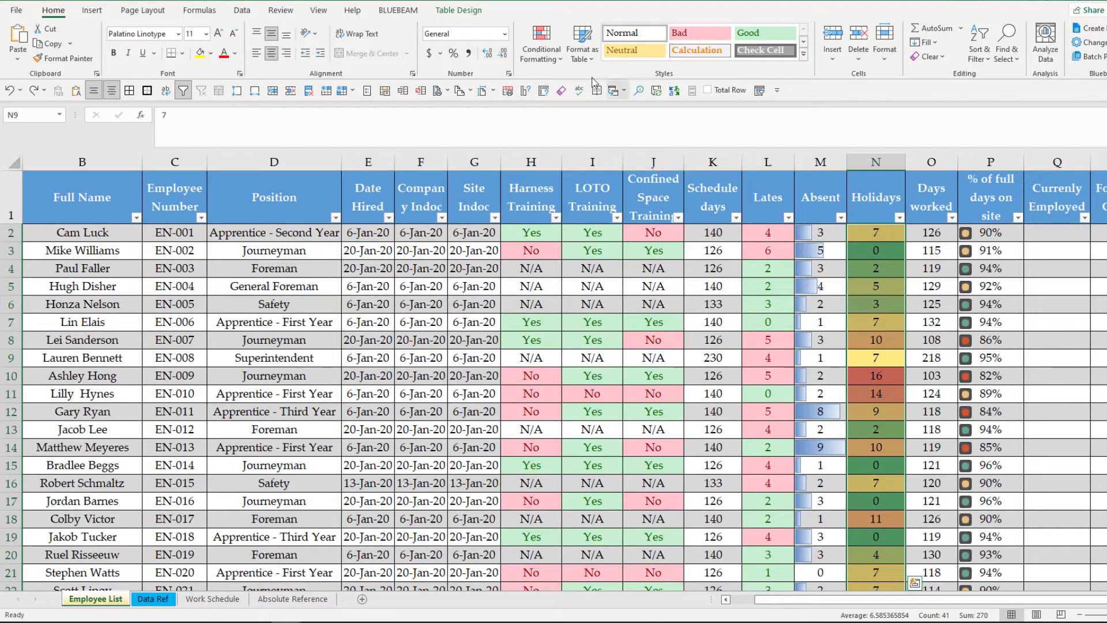
click(543, 50)
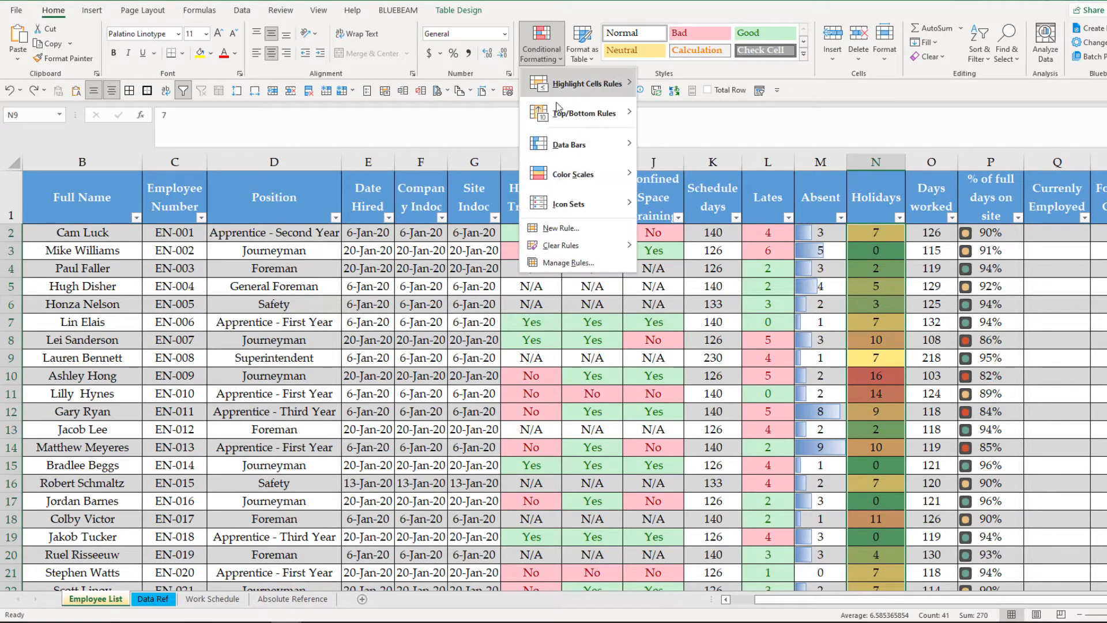
click(569, 263)
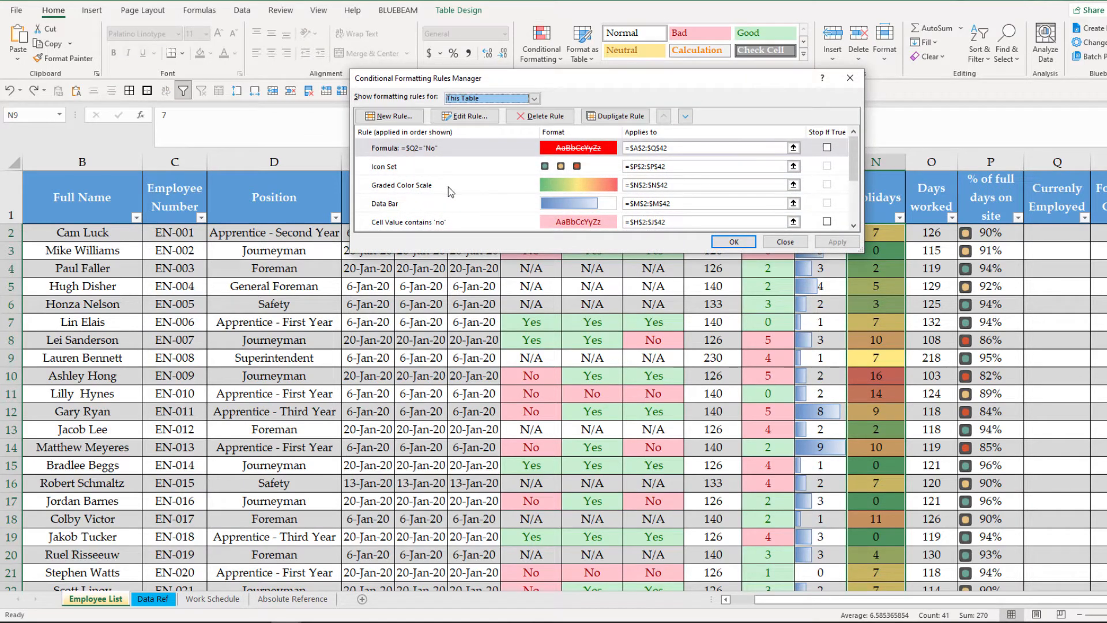
click(447, 190)
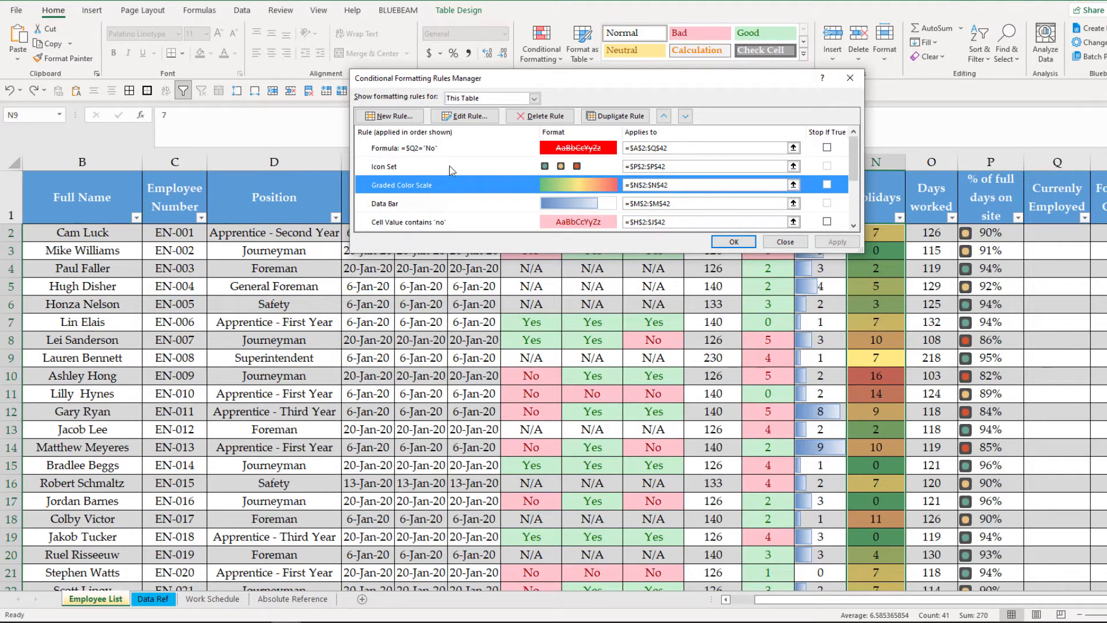
click(476, 118)
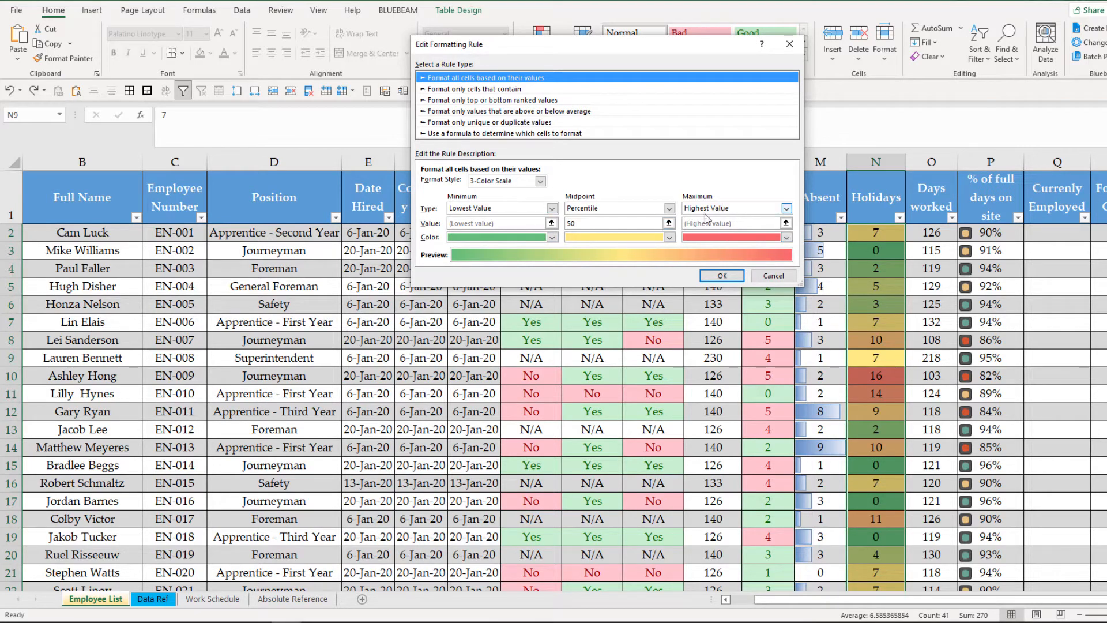
Set the 3-color scale's minimum color to standard green and its maximum to standard red, and apply it to Holidays
click(553, 239)
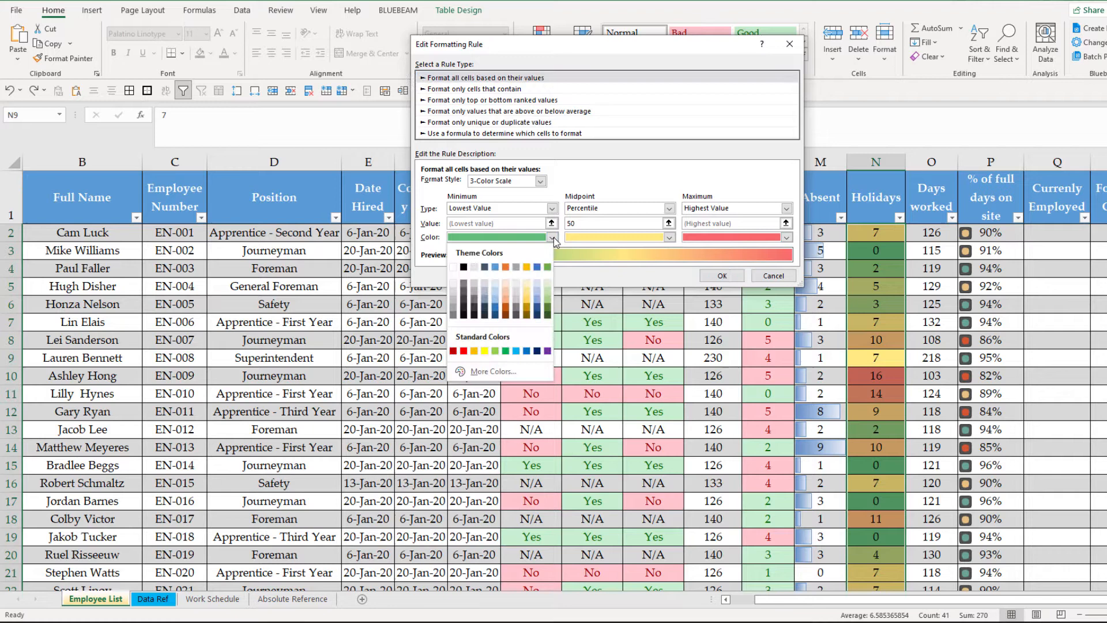
click(506, 352)
click(786, 237)
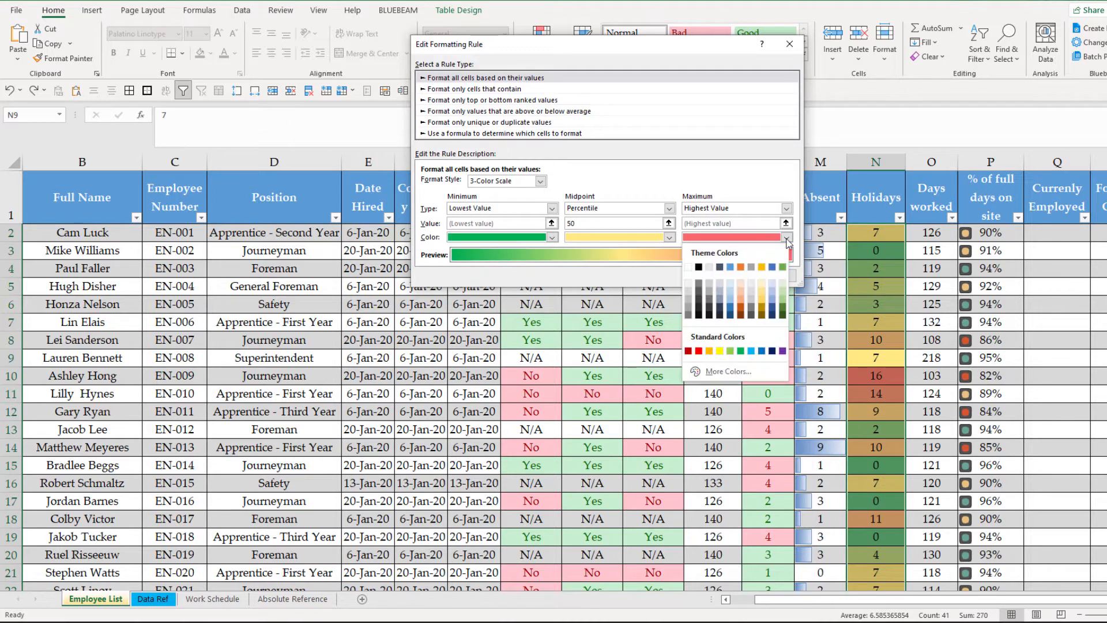
click(698, 351)
click(541, 182)
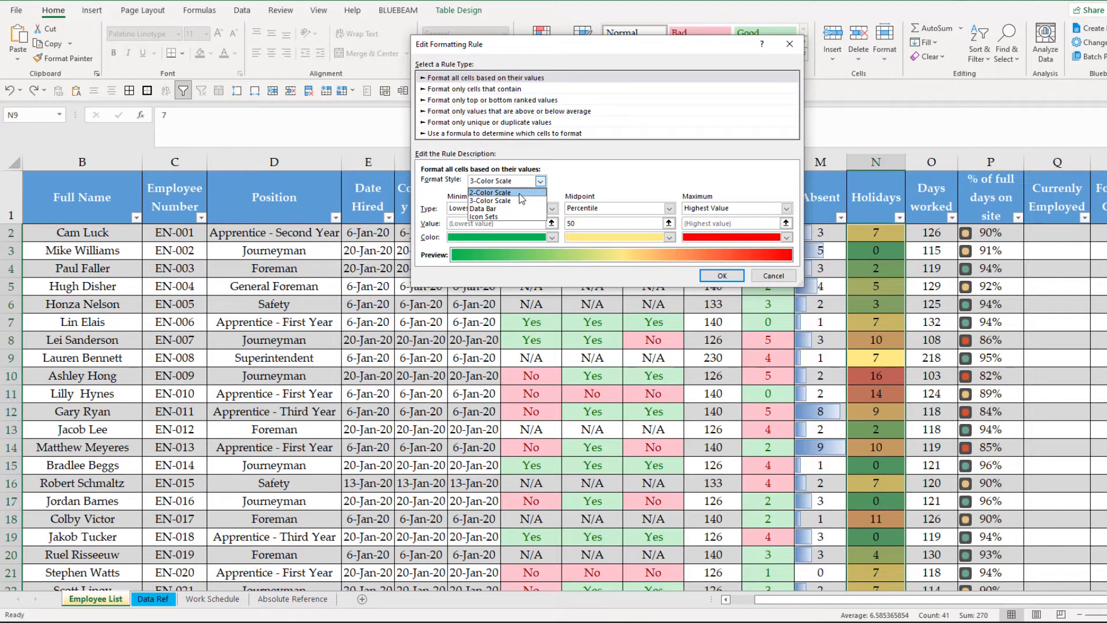
click(581, 186)
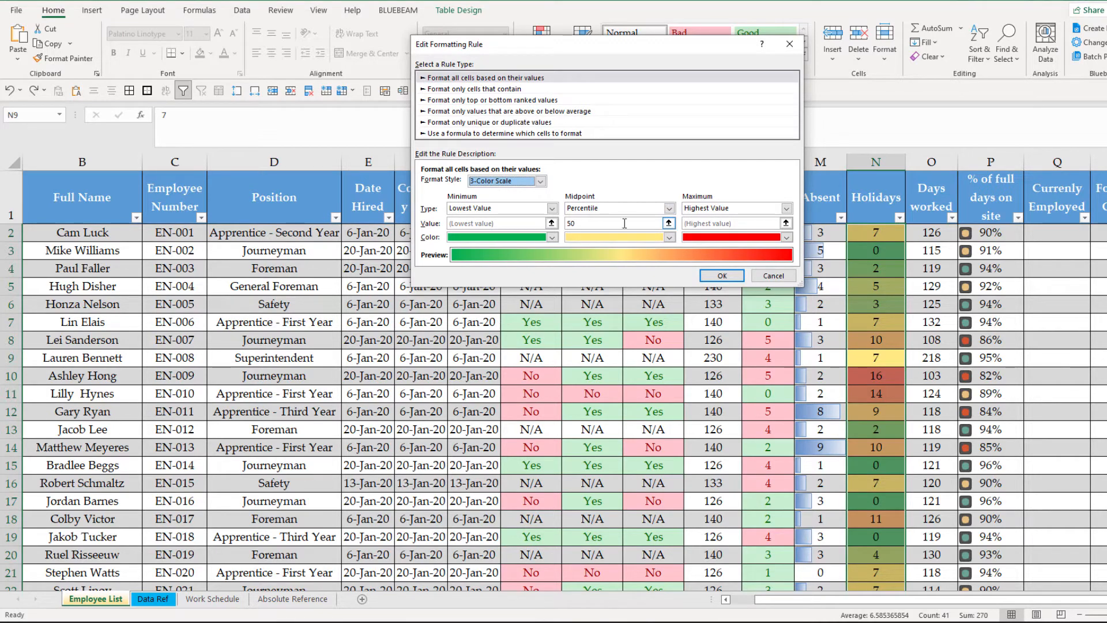
click(730, 276)
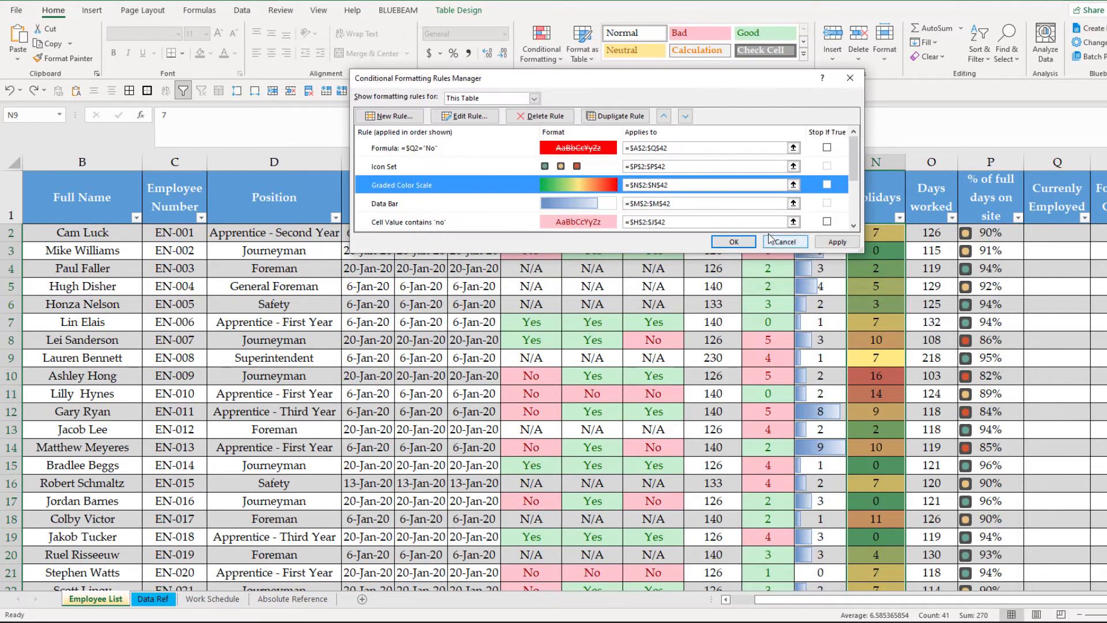
click(836, 243)
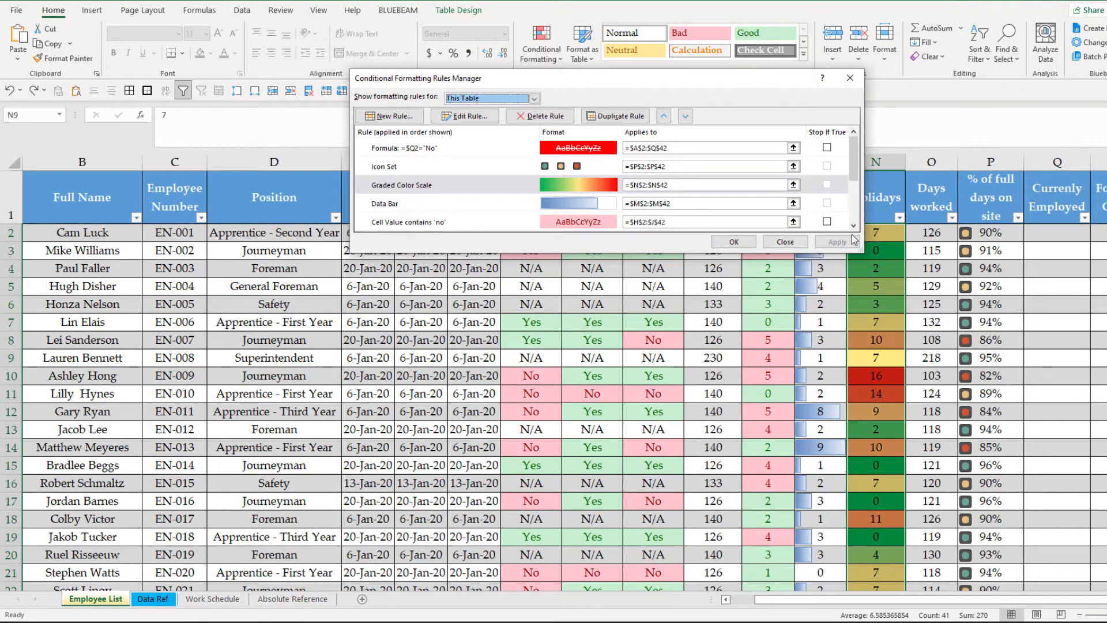
click(733, 242)
click(830, 320)
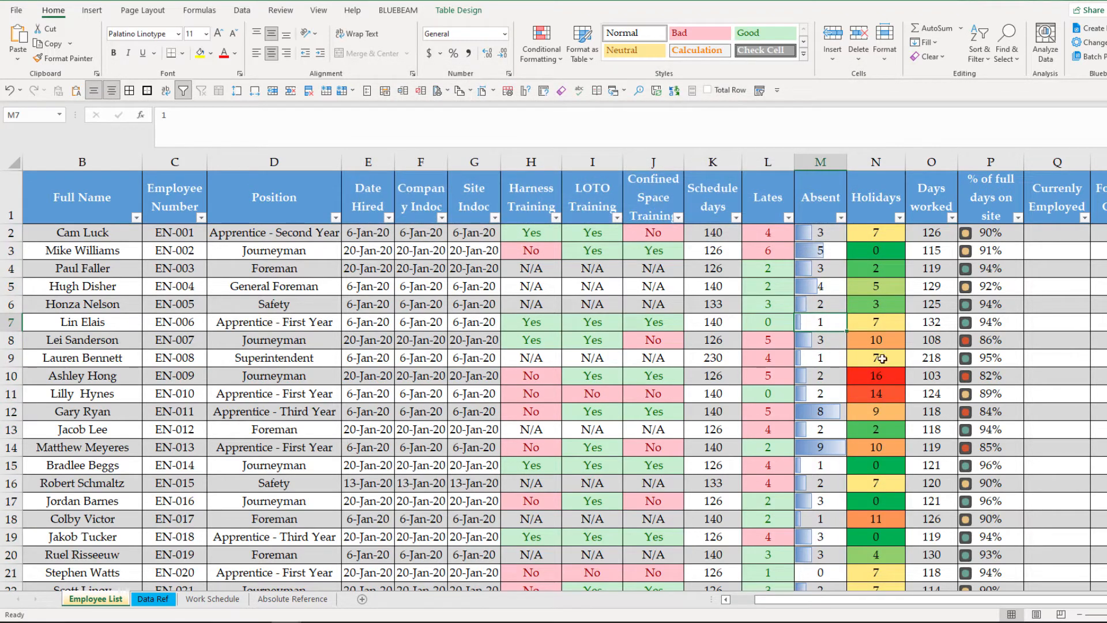
Open the data bar rule of the Absent column for editing
click(833, 340)
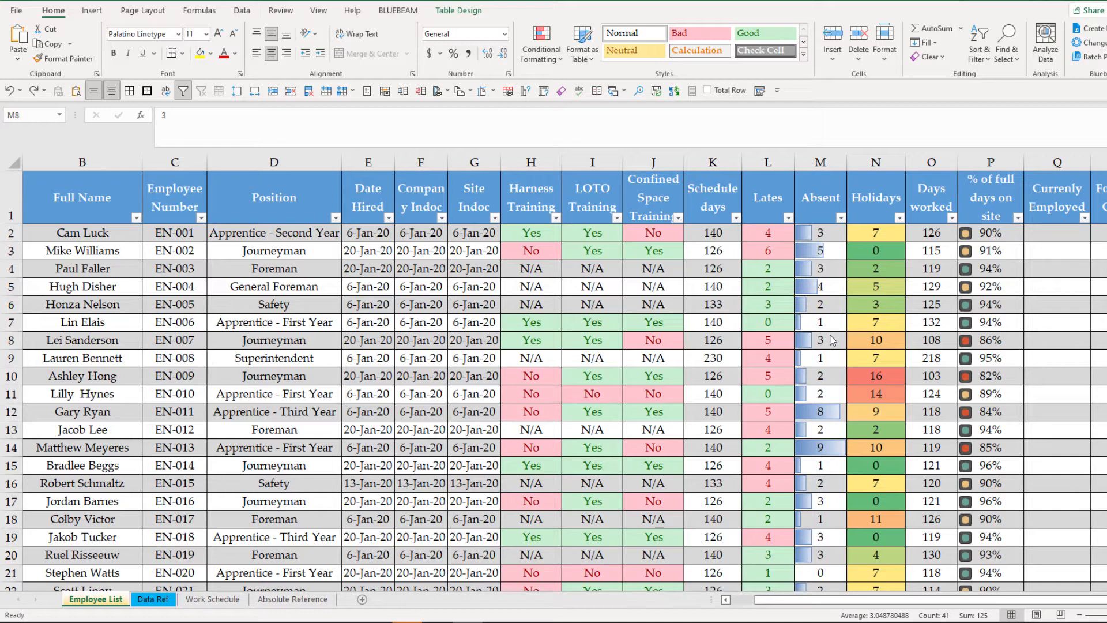
click(830, 340)
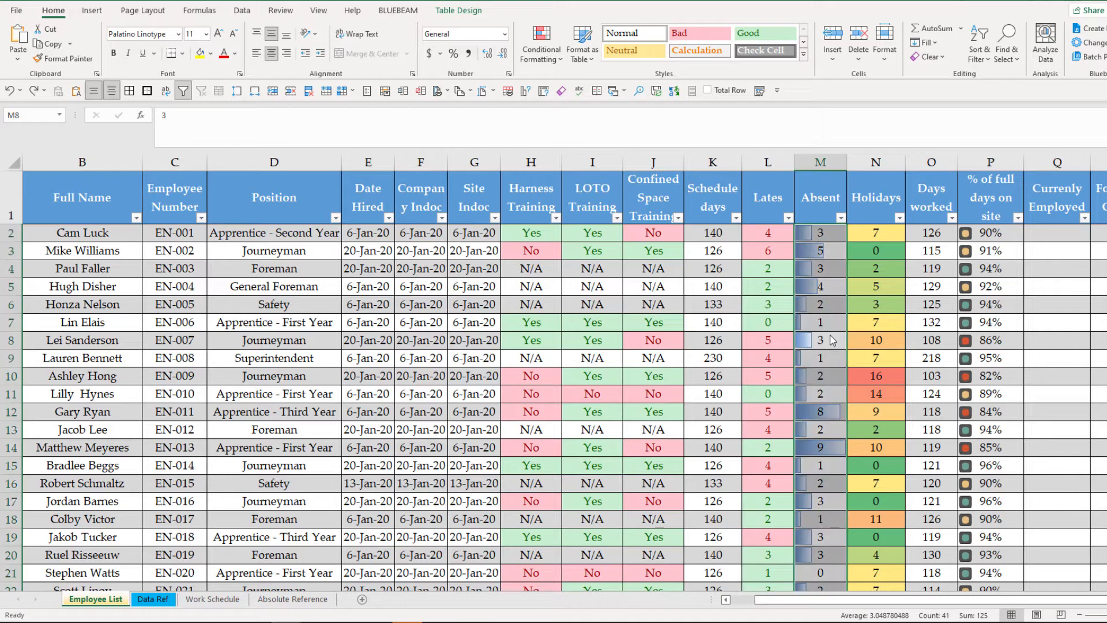
click(552, 56)
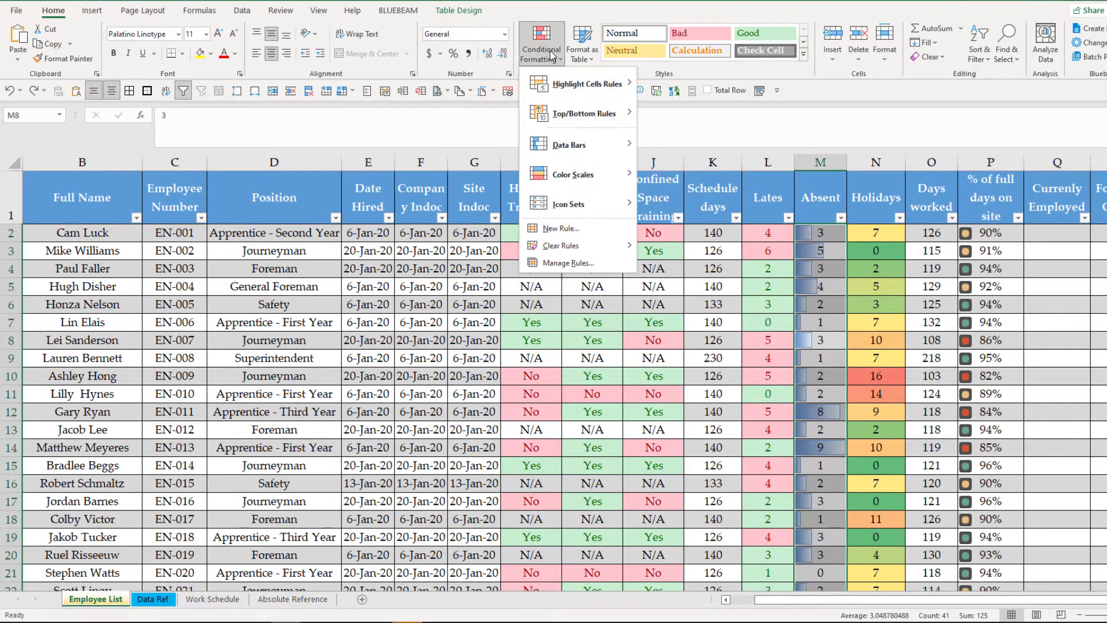
click(578, 264)
click(465, 210)
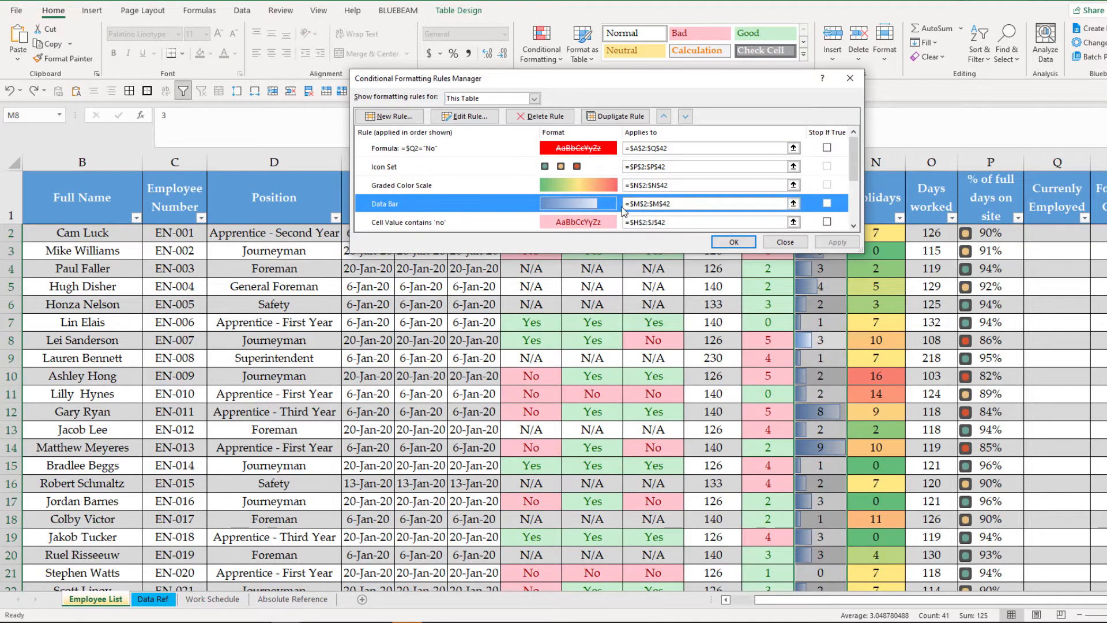
click(462, 119)
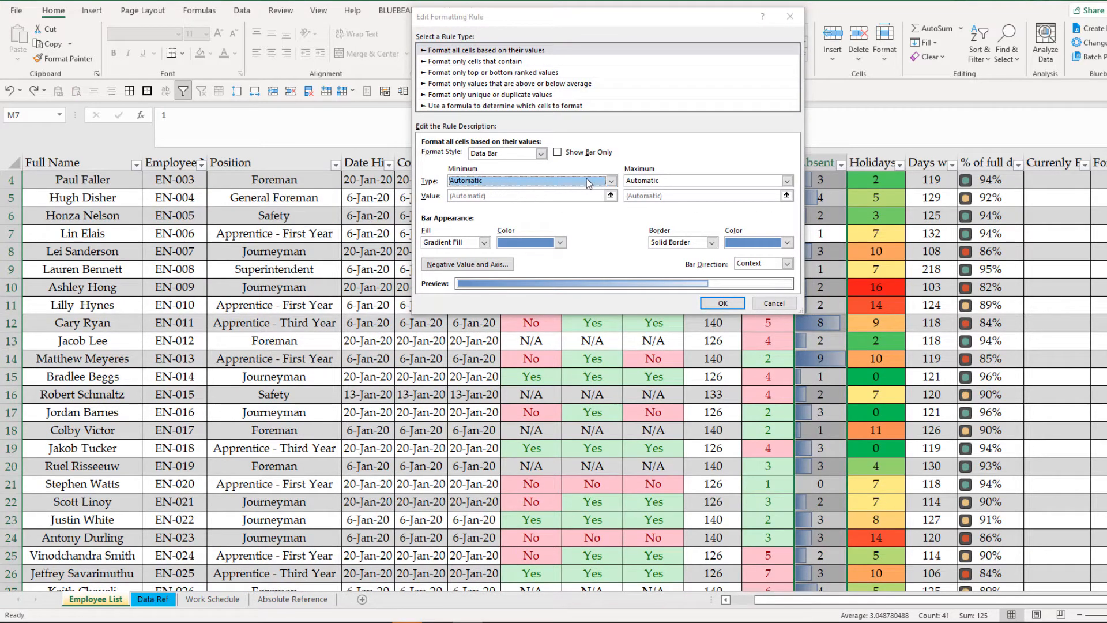
Set the Absent data bars to show the bar only with a standard red gradient fill, keeping the Automatic minimum, and apply the rule
click(611, 183)
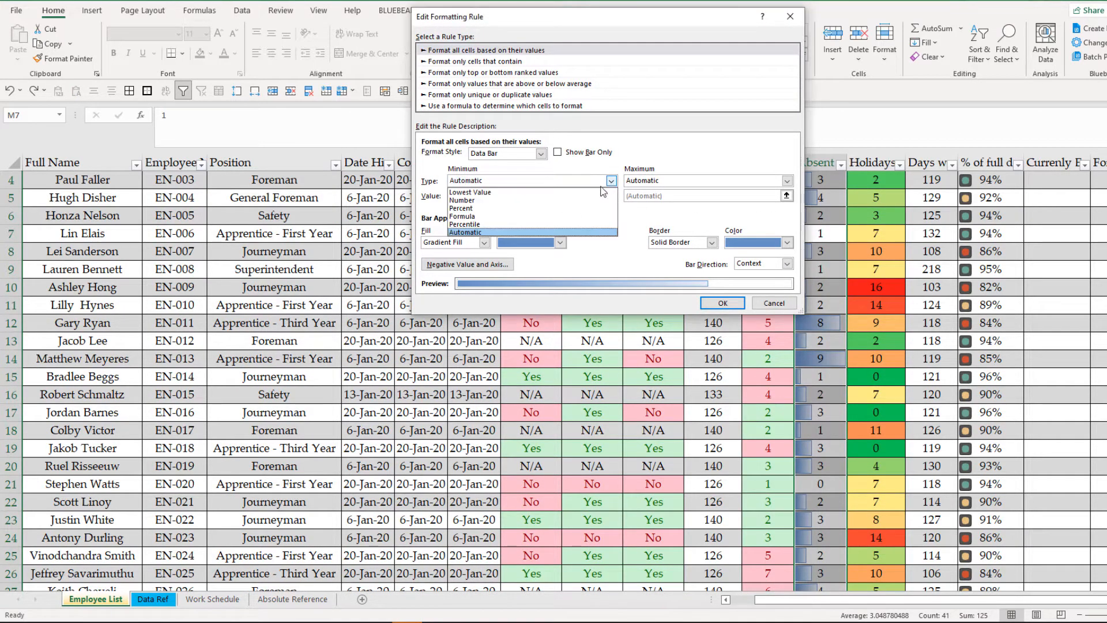
click(537, 232)
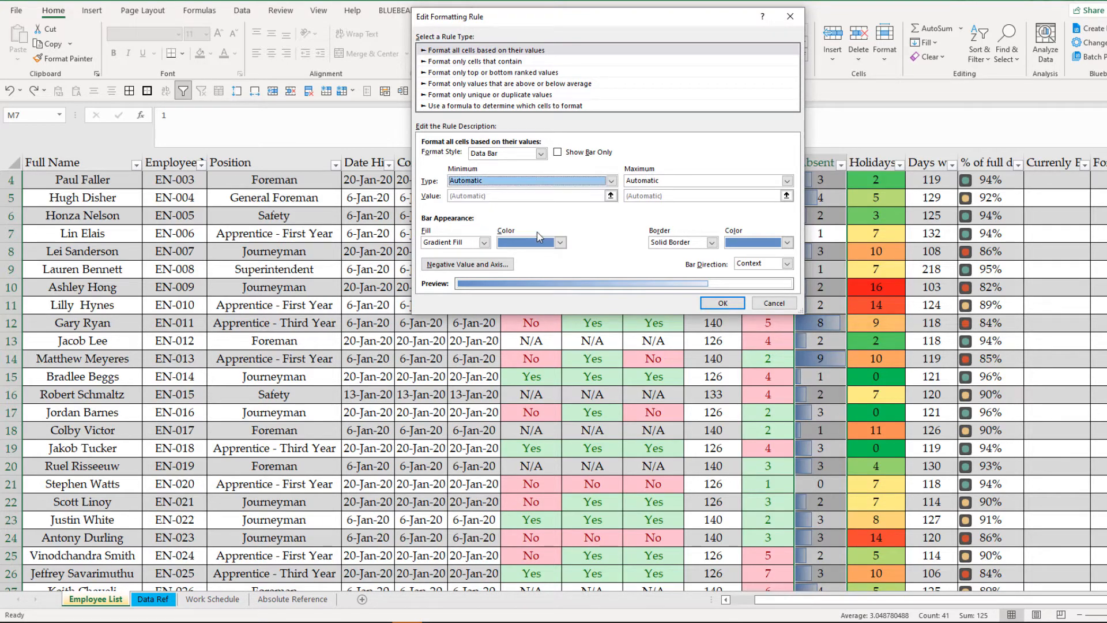
click(557, 153)
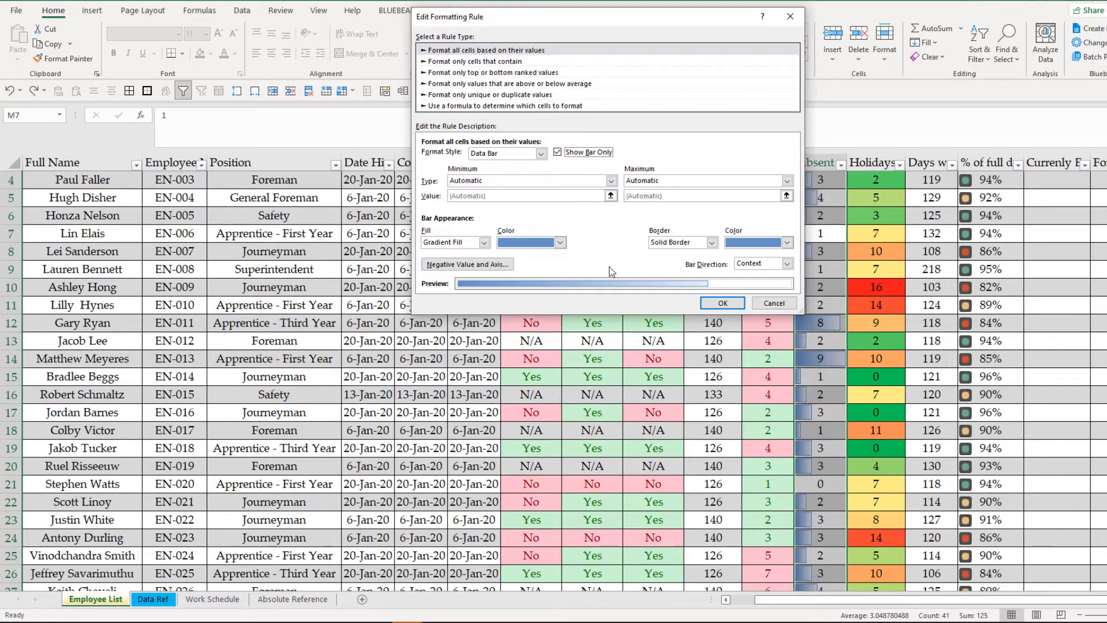
click(561, 243)
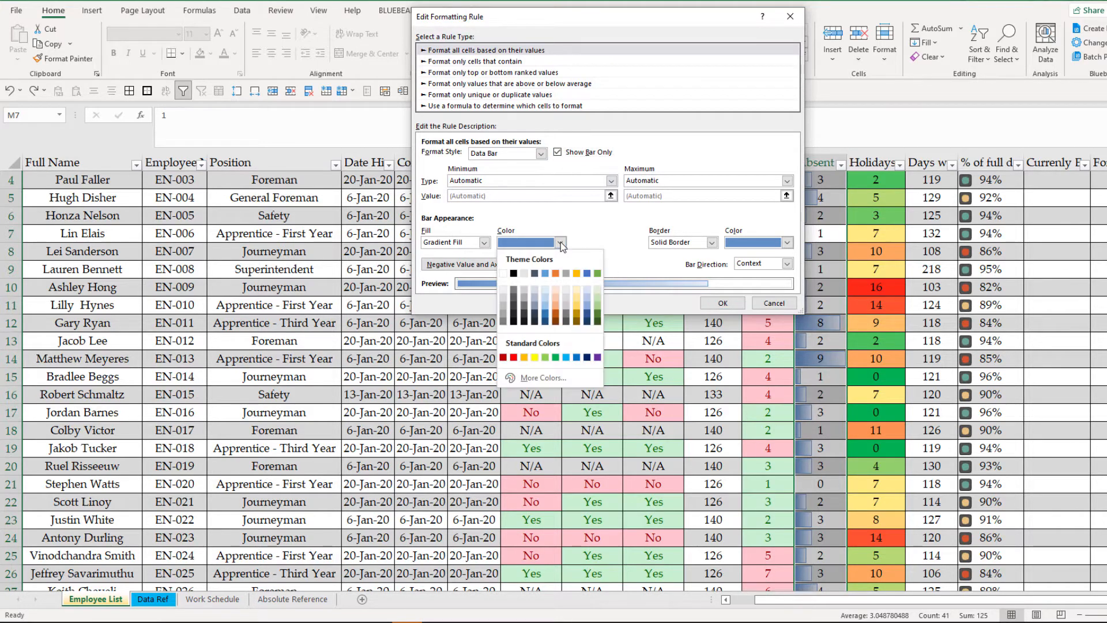
click(513, 358)
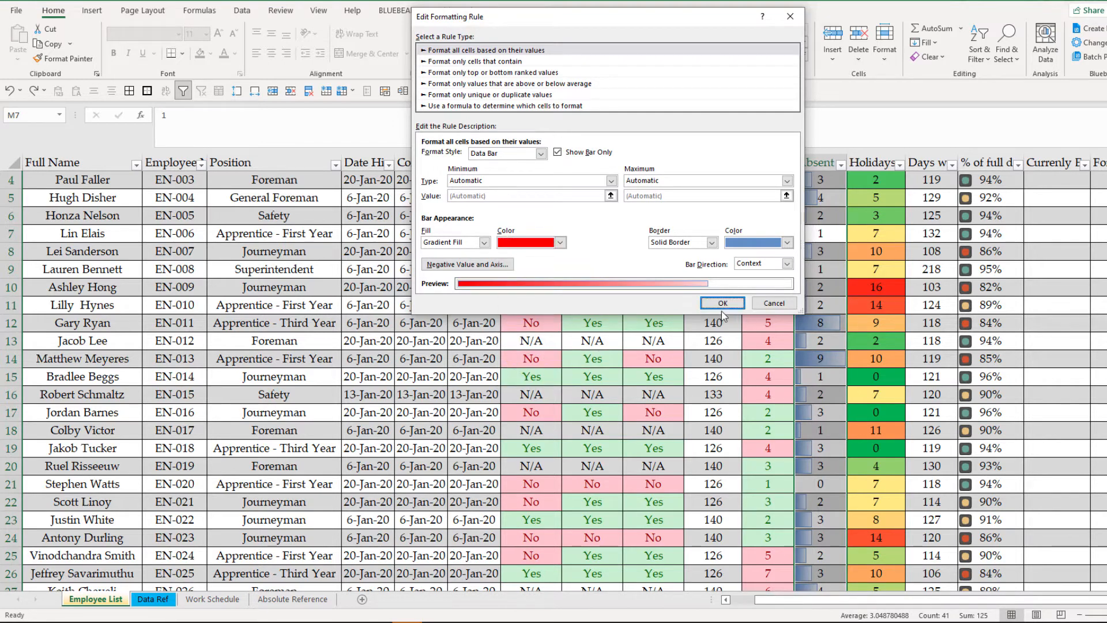
click(723, 304)
click(841, 243)
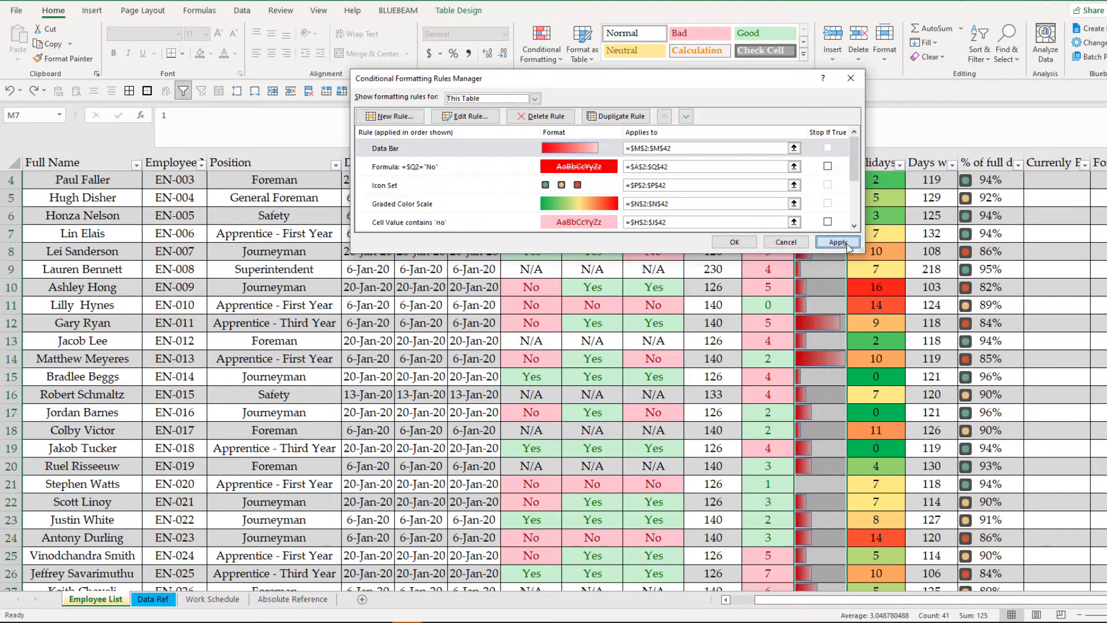
click(735, 241)
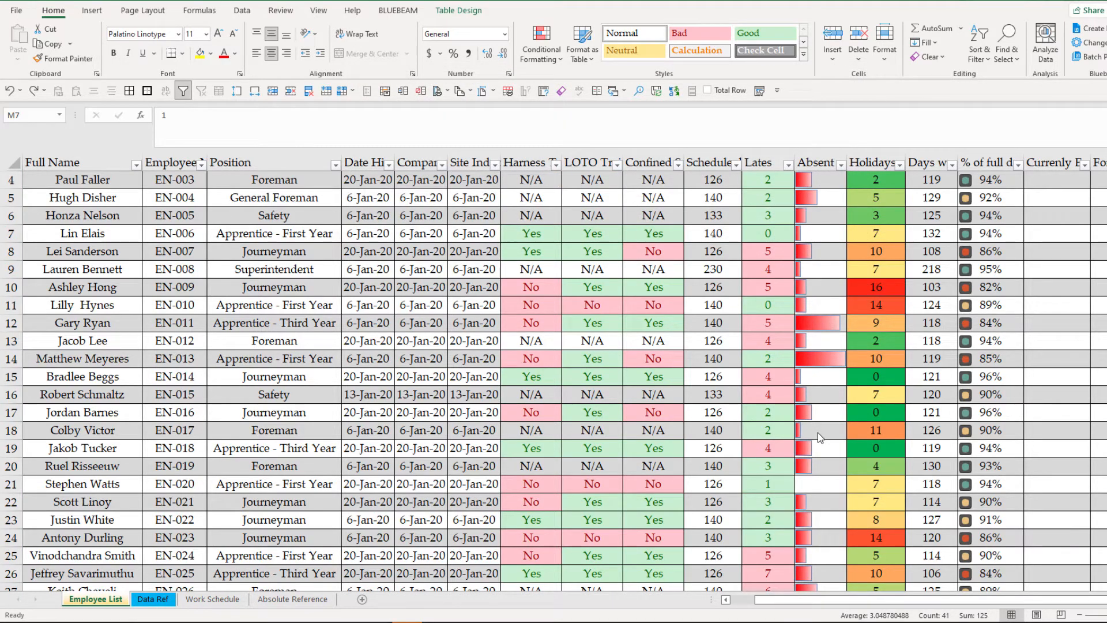
click(832, 362)
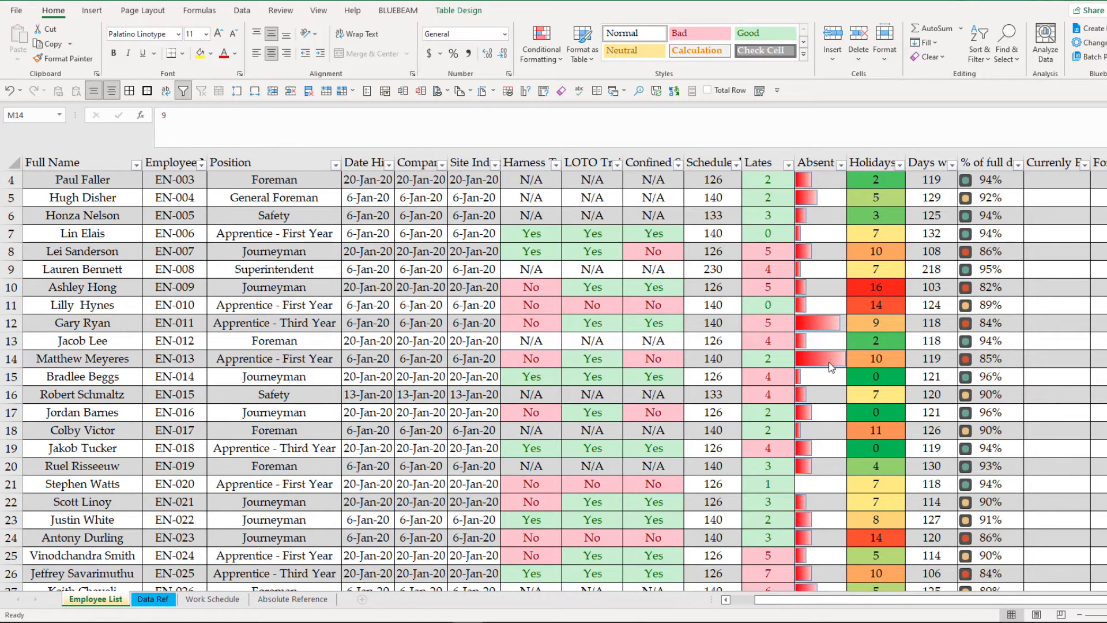
double_click(824, 363)
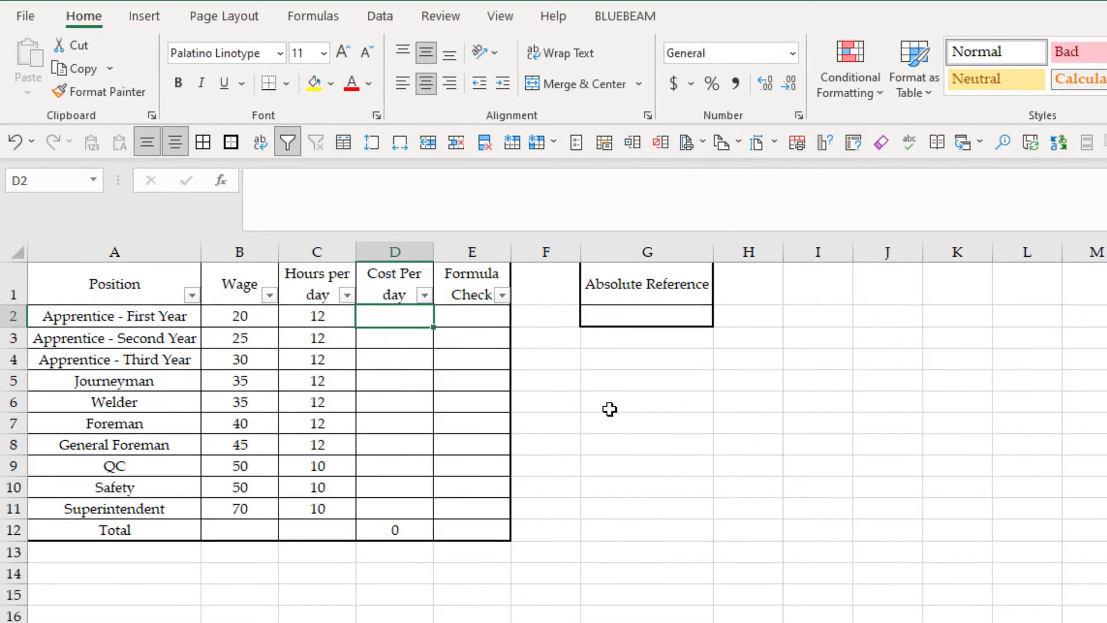
Calculate Cost Per day in D2 with the formula =B2*C2 and fill it down to D11
text(=)
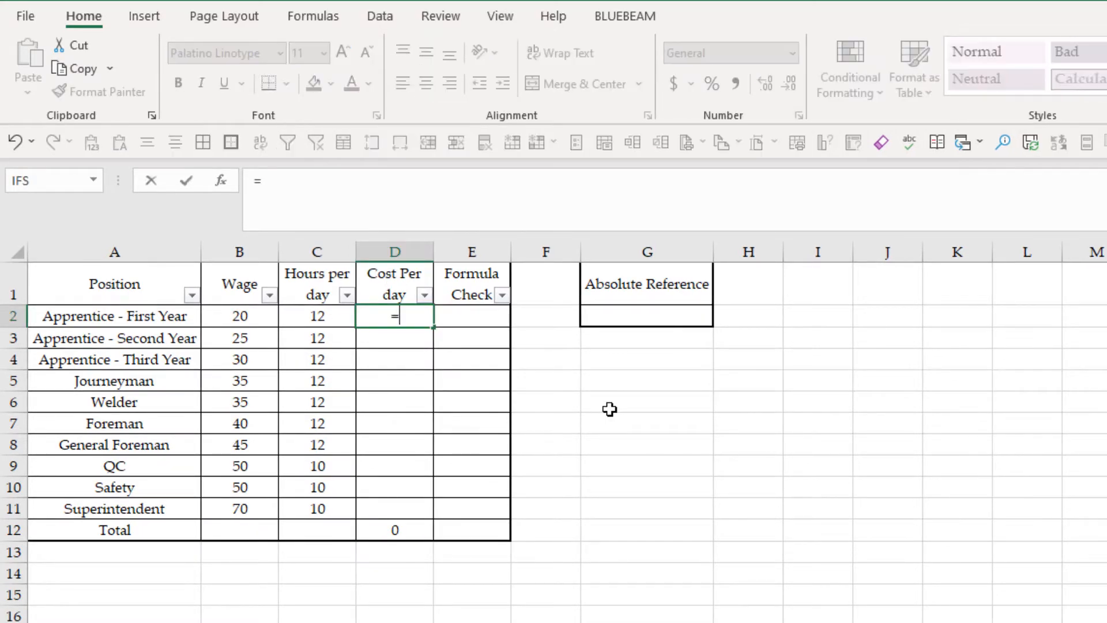
click(249, 321)
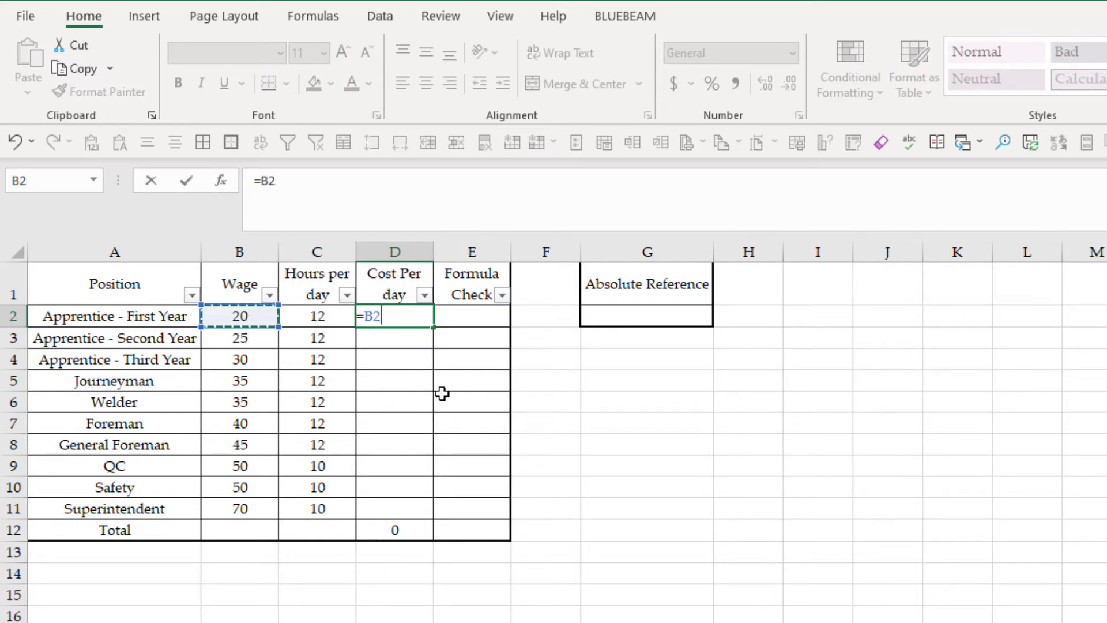
text(*)
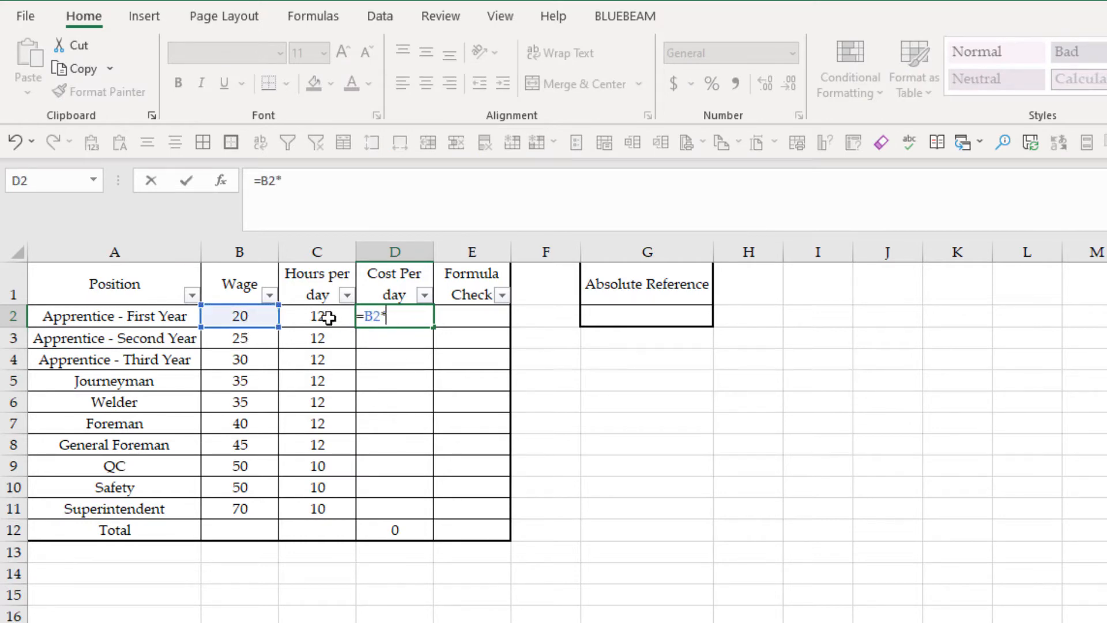
click(328, 318)
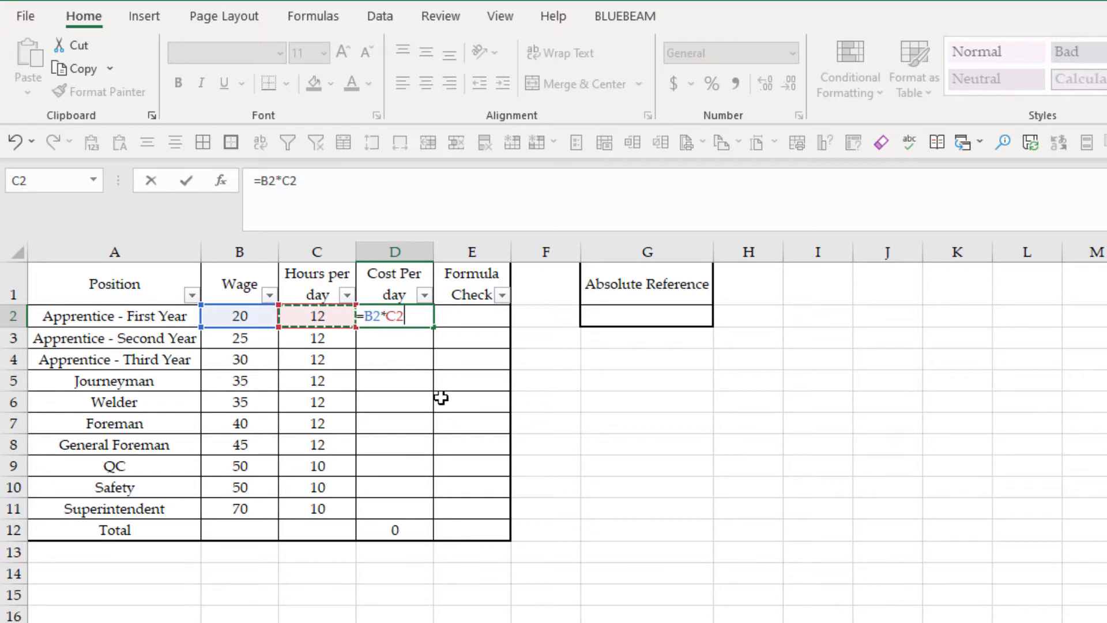
key(Return)
click(418, 317)
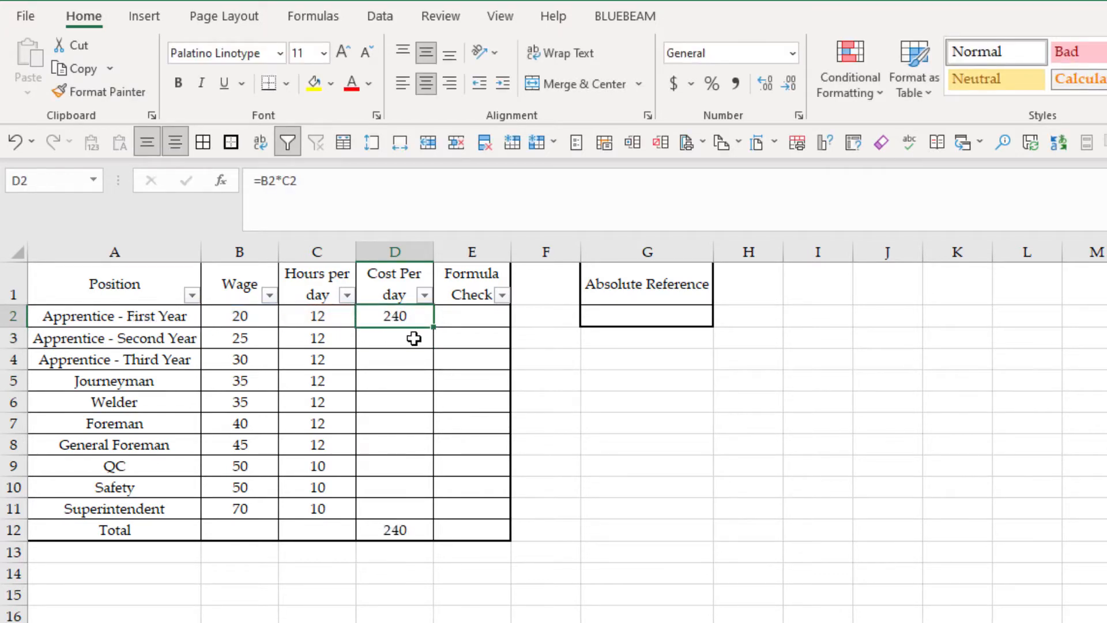
double_click(432, 328)
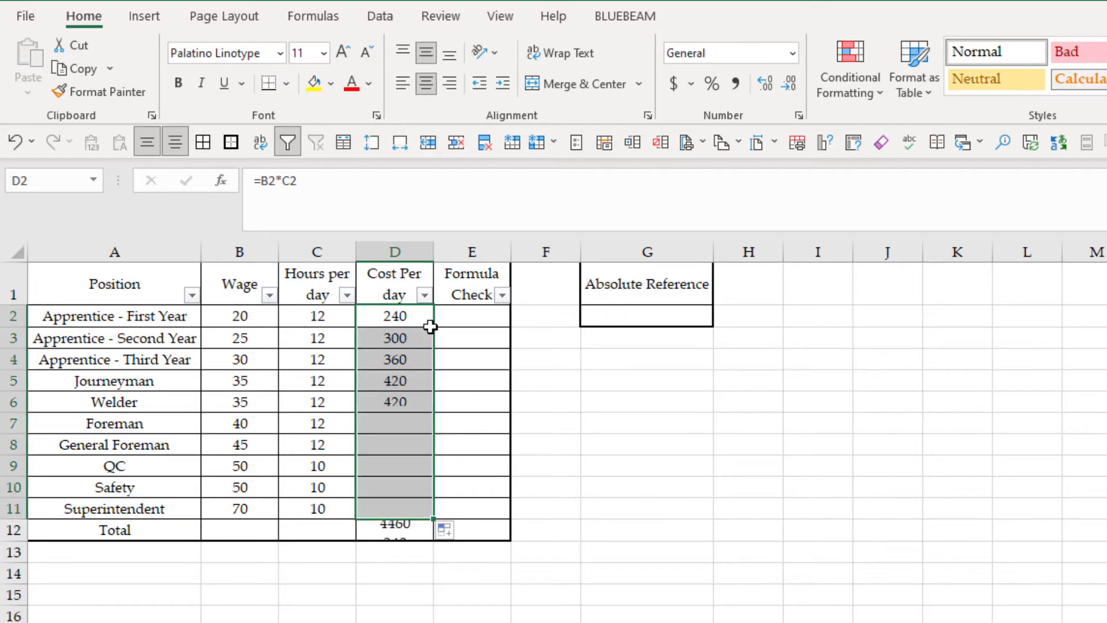
Examine the formulas in the Cost Per day column to compare how their cell references change from row to row
click(429, 334)
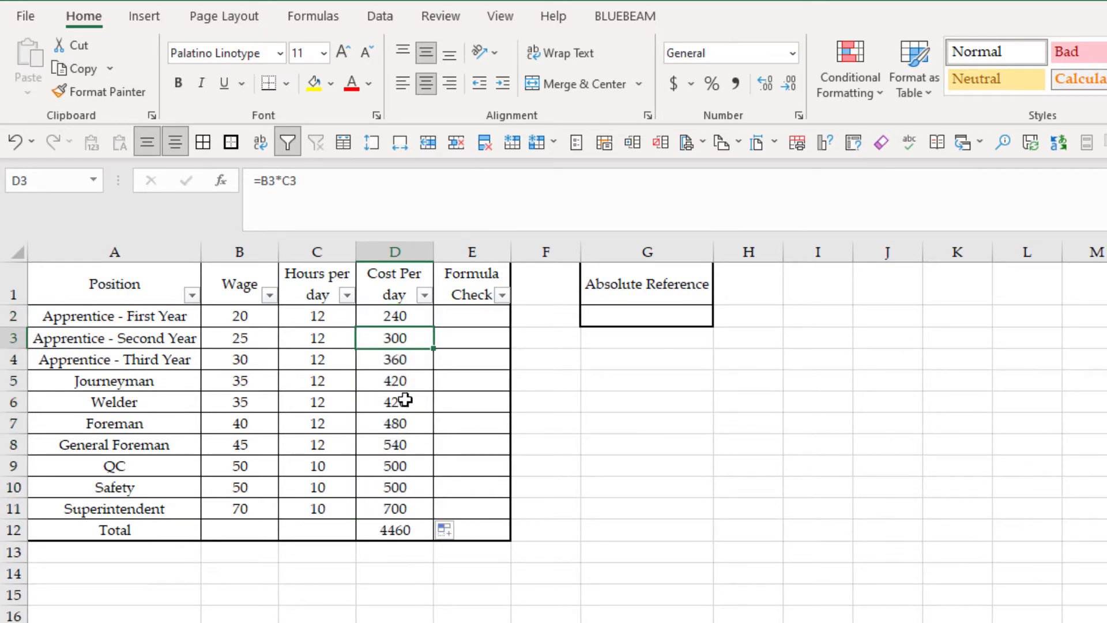
click(395, 317)
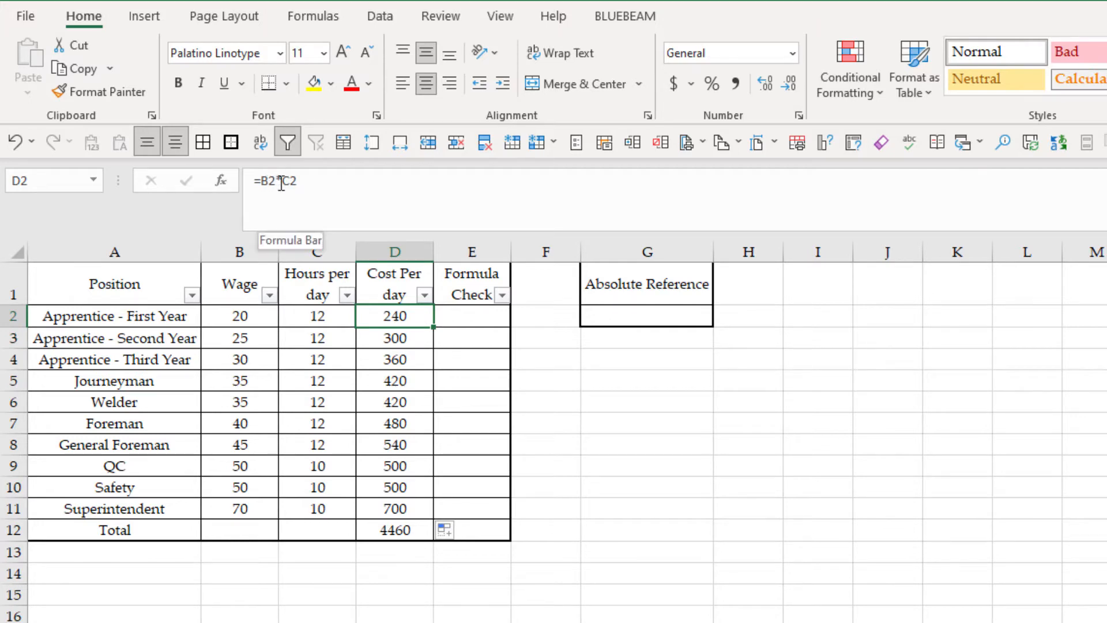
click(387, 338)
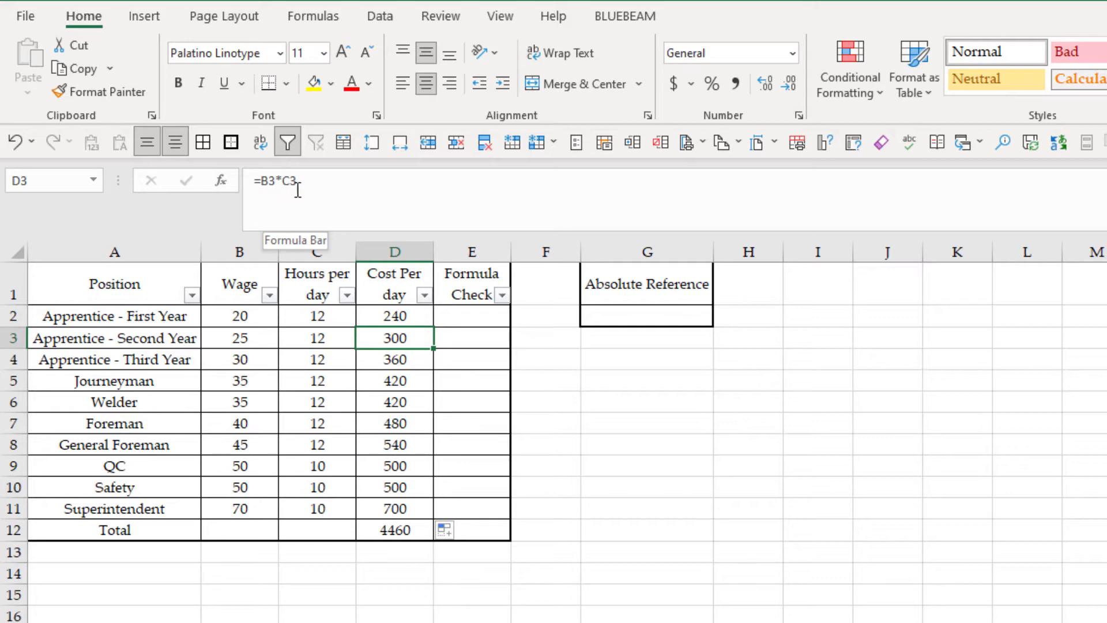
click(399, 398)
click(470, 338)
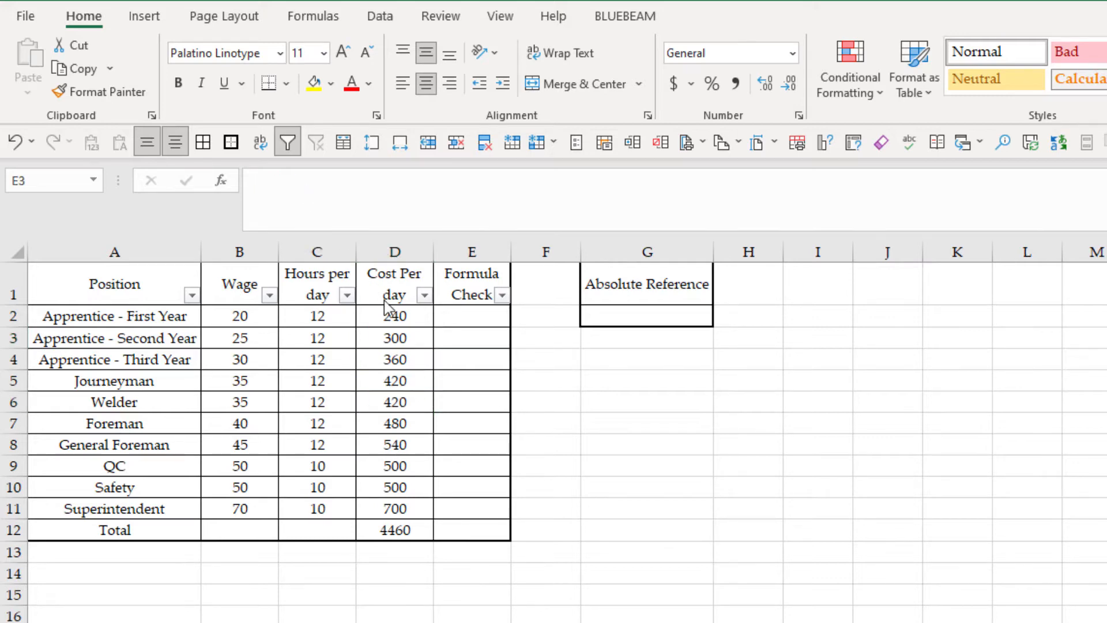
Make both references in the D2 formula absolute as =$B$2*$C$2 and fill it down to D11
click(396, 314)
double_click(395, 314)
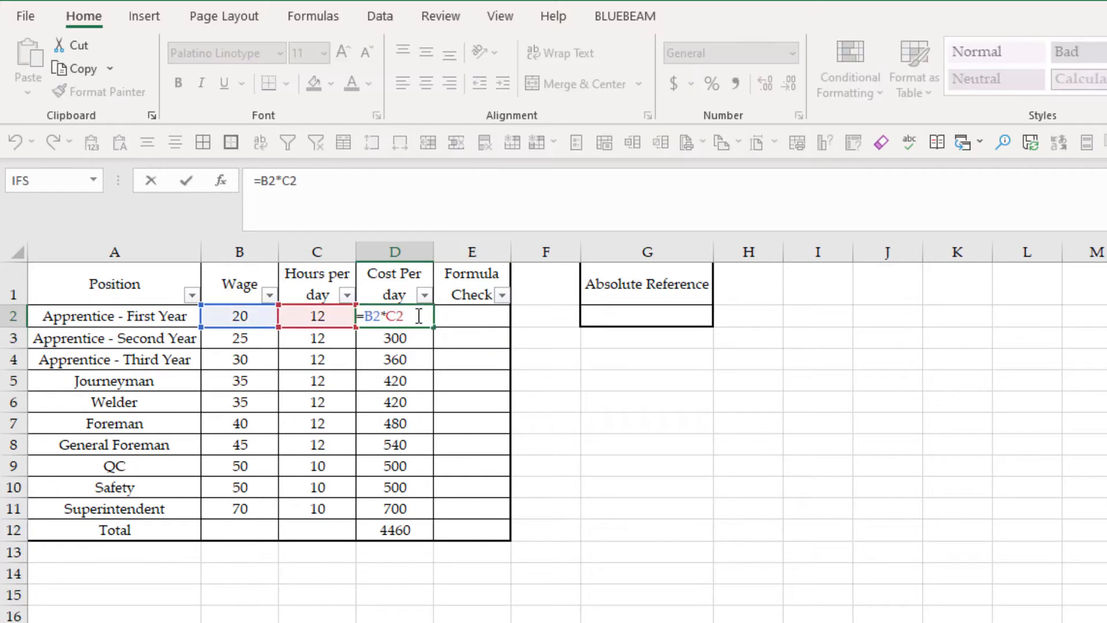
drag(418, 316, 365, 316)
key(F4)
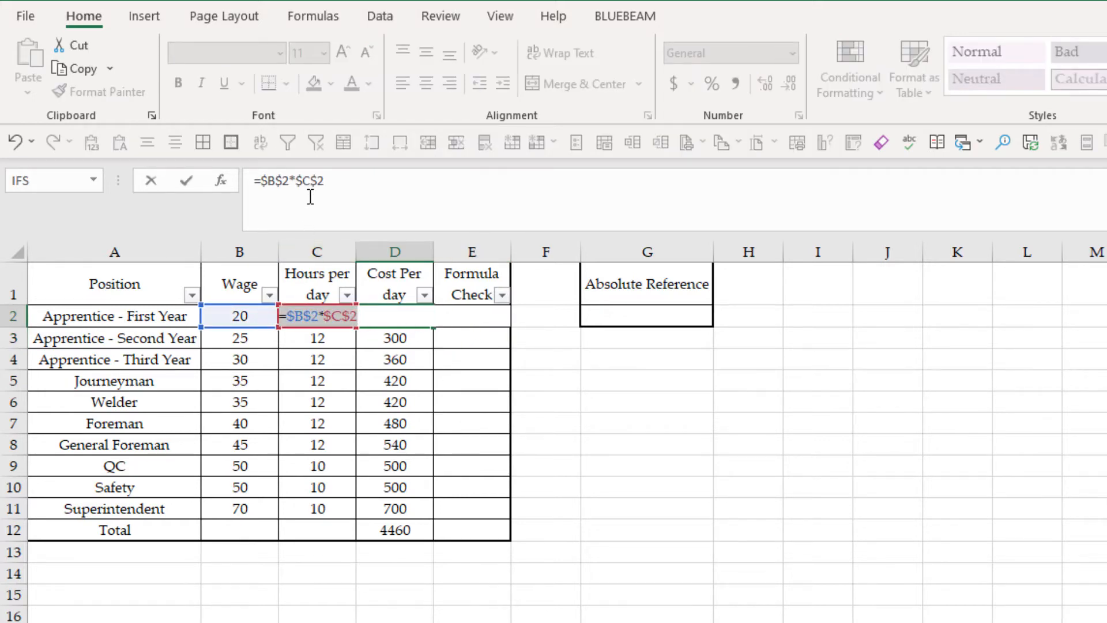
key(Return)
click(425, 314)
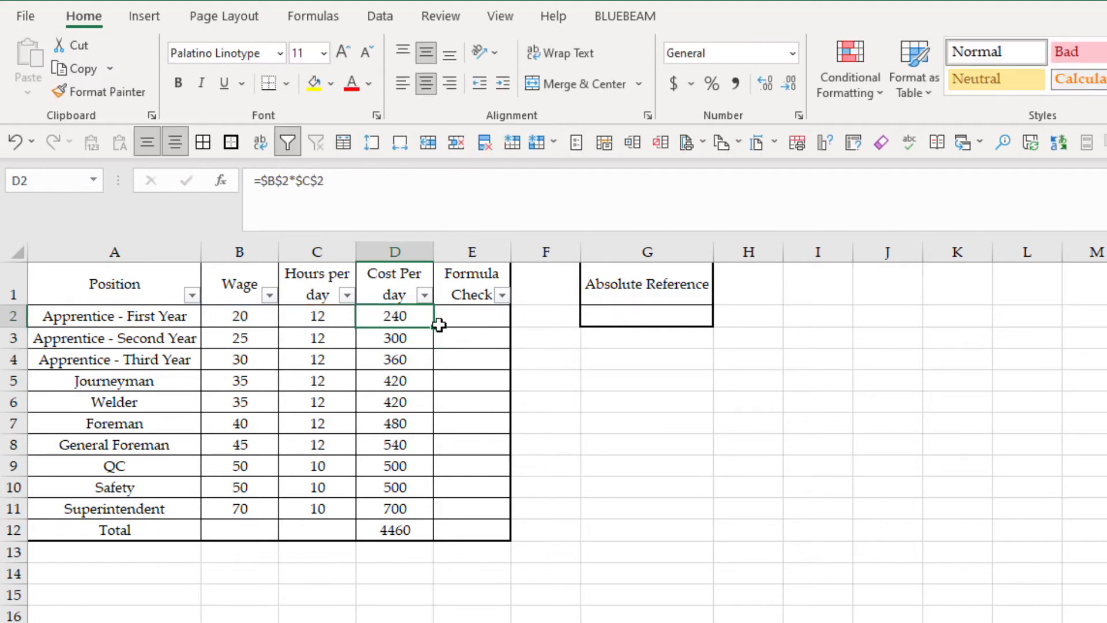
double_click(434, 330)
click(408, 511)
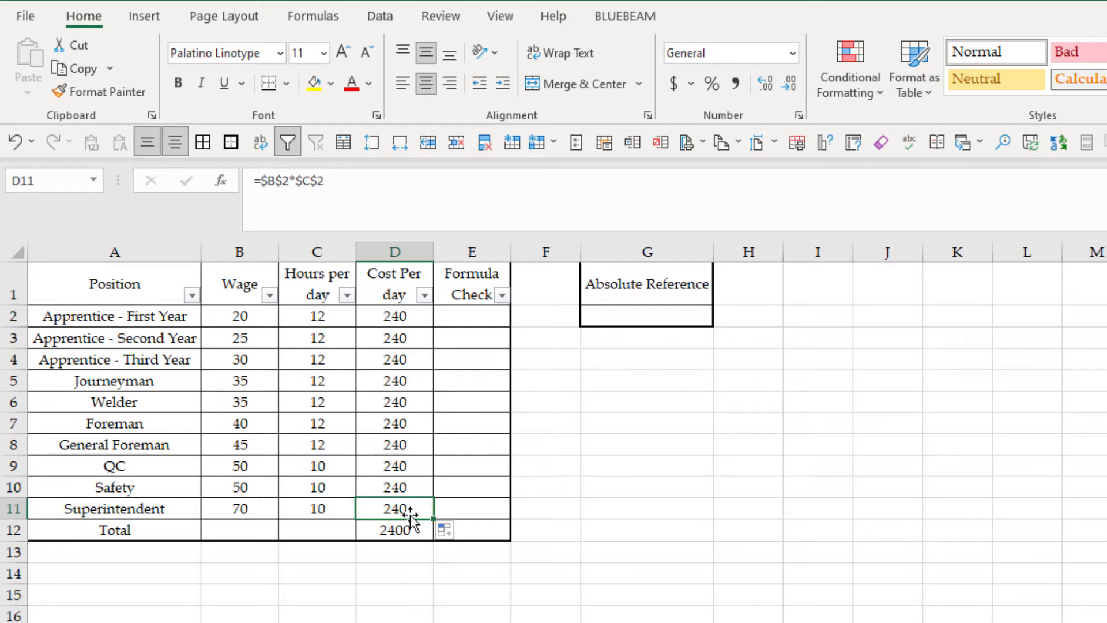
click(410, 449)
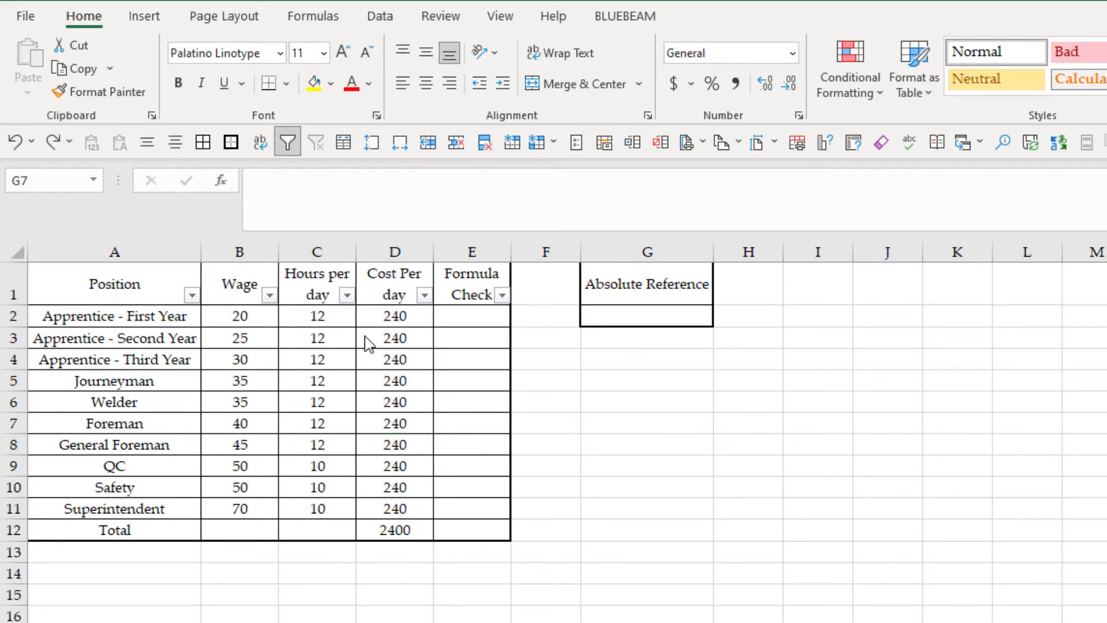
Clear the Cost Per day formula in D2 and enter 8 in G2 under Absolute Reference
click(401, 317)
key(Delete)
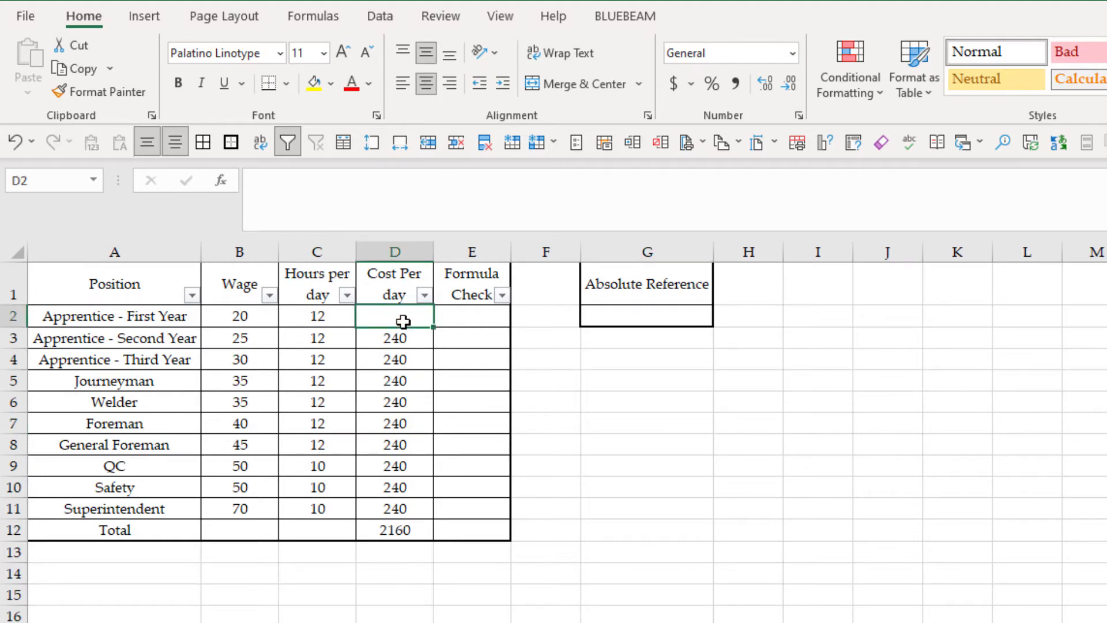
click(650, 313)
text(8)
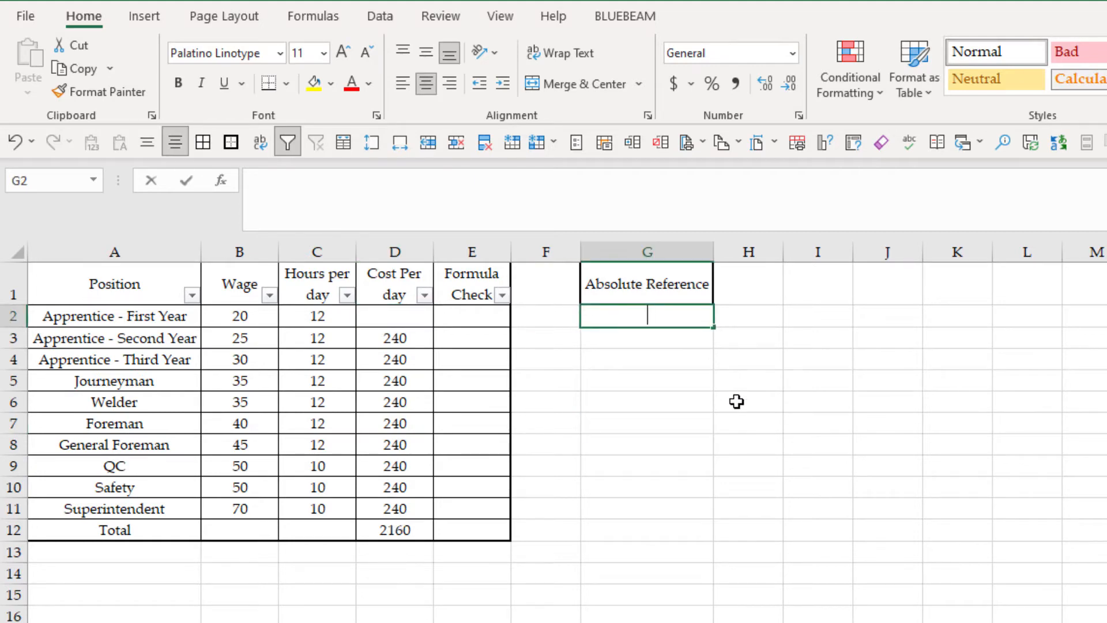
Enter =B2*G2 in D2, fill it down to D11 and select the filled cells D3:D11
click(396, 316)
text(=)
click(237, 323)
text(*)
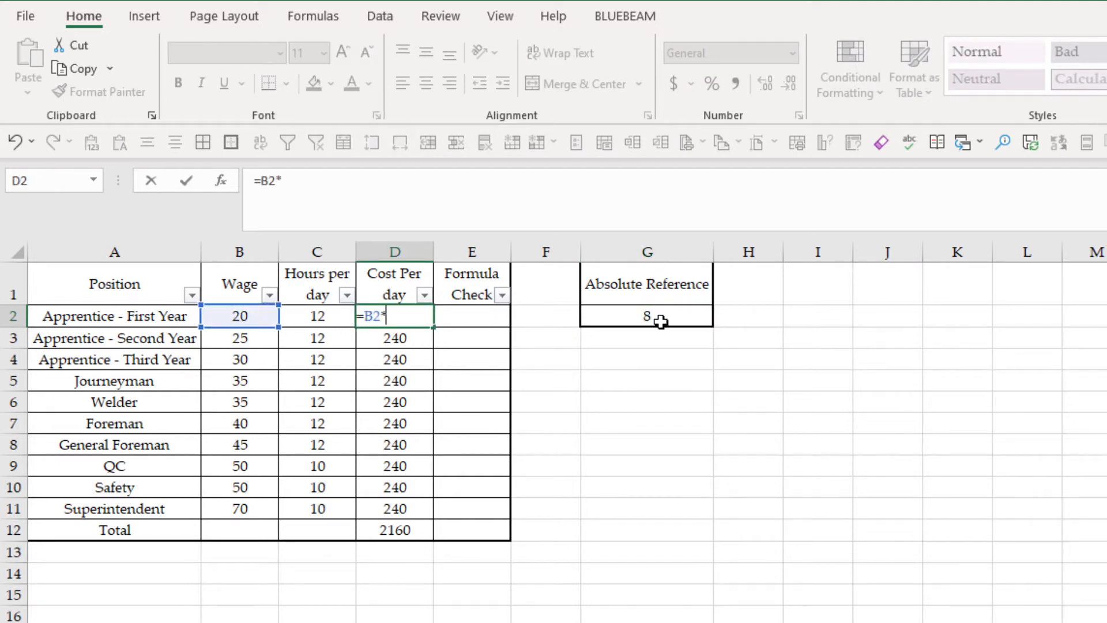
click(660, 318)
key(Return)
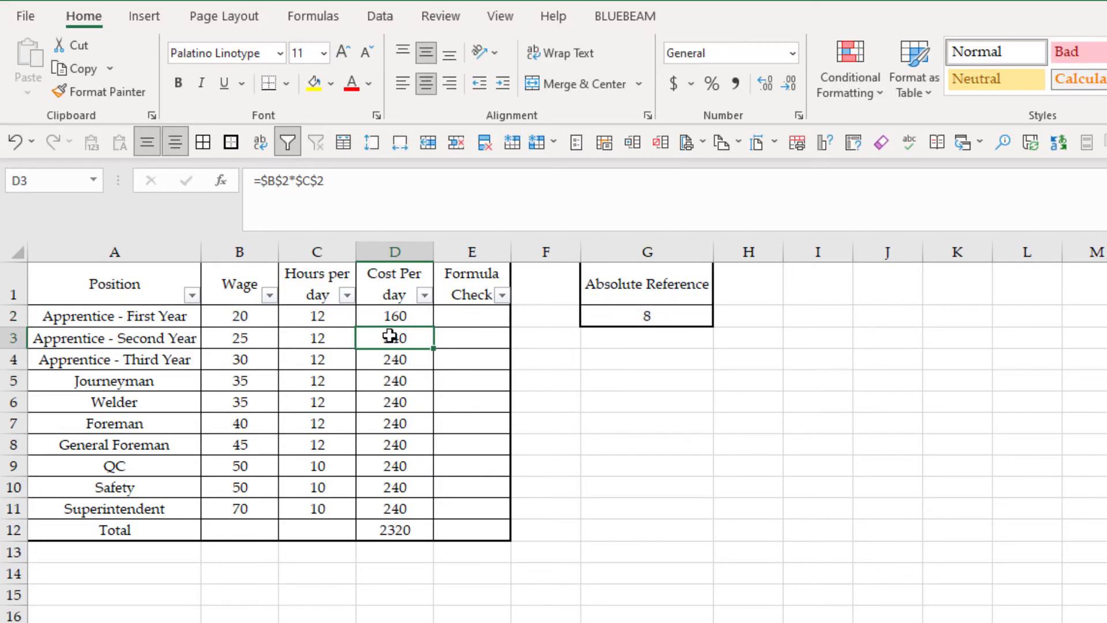
click(430, 322)
double_click(436, 326)
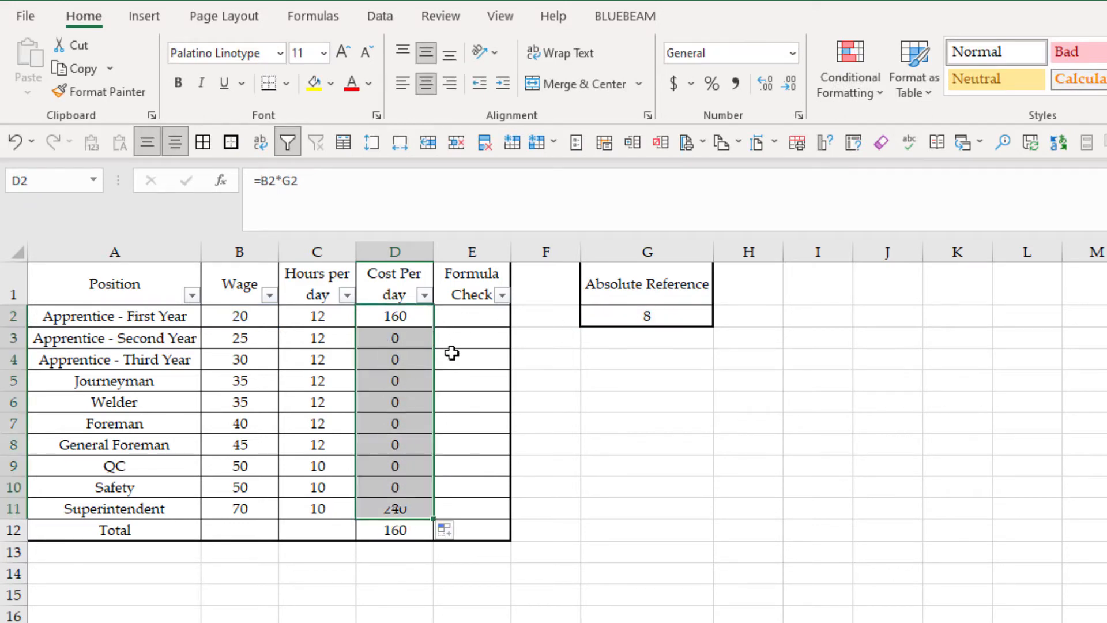
drag(415, 339, 413, 500)
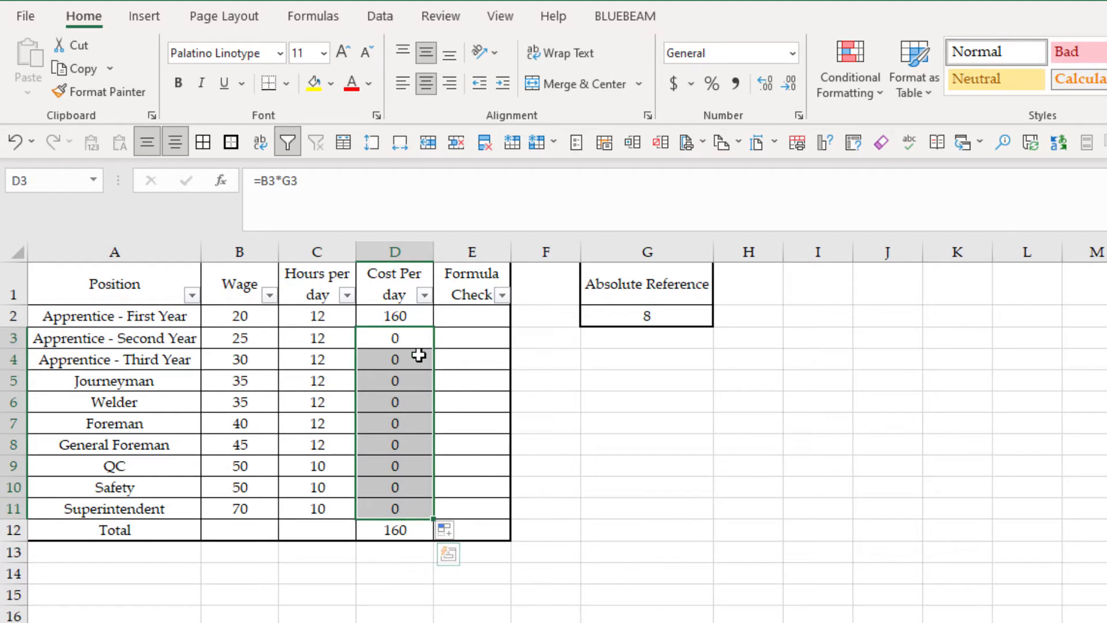
Make the G2 reference absolute in the D2 formula as =B2*$G$2 and fill it down to D11
click(404, 318)
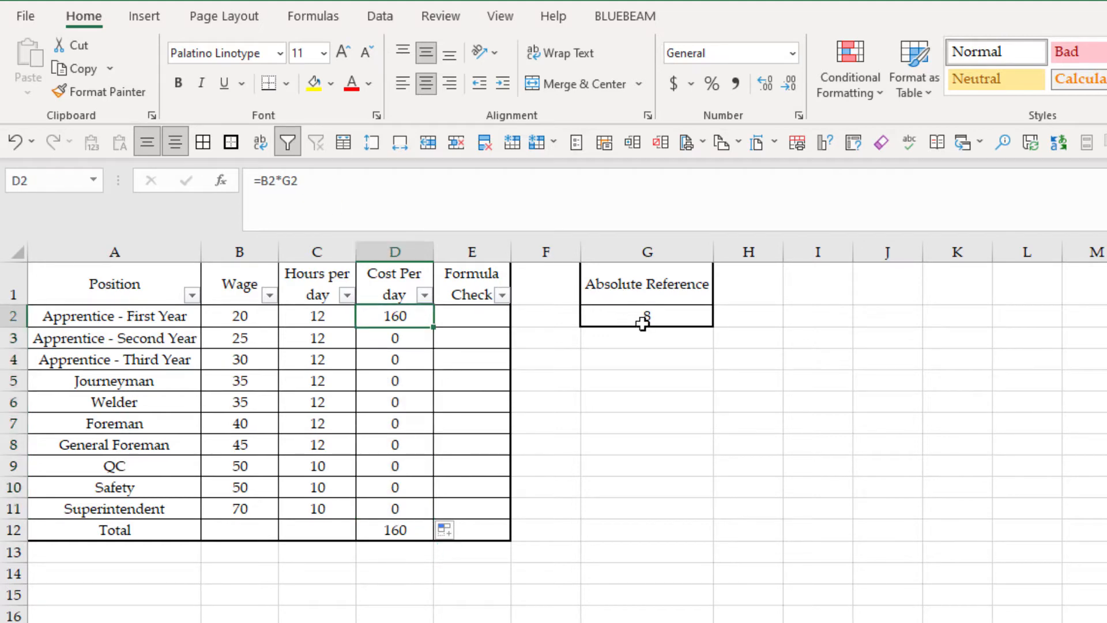
click(403, 339)
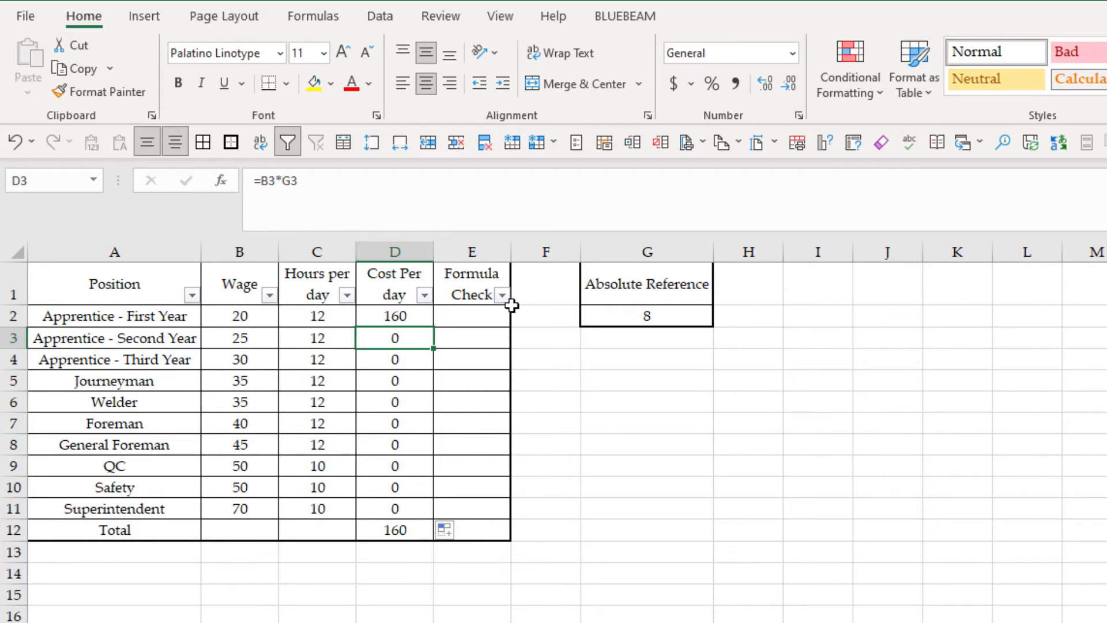
click(642, 334)
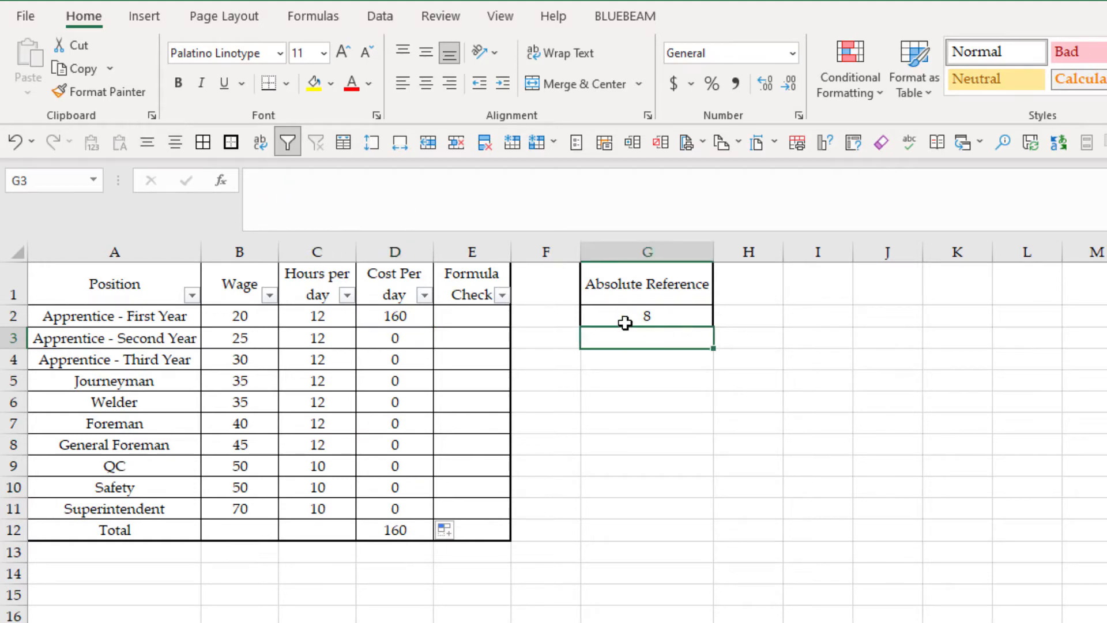
click(640, 320)
click(395, 317)
click(300, 183)
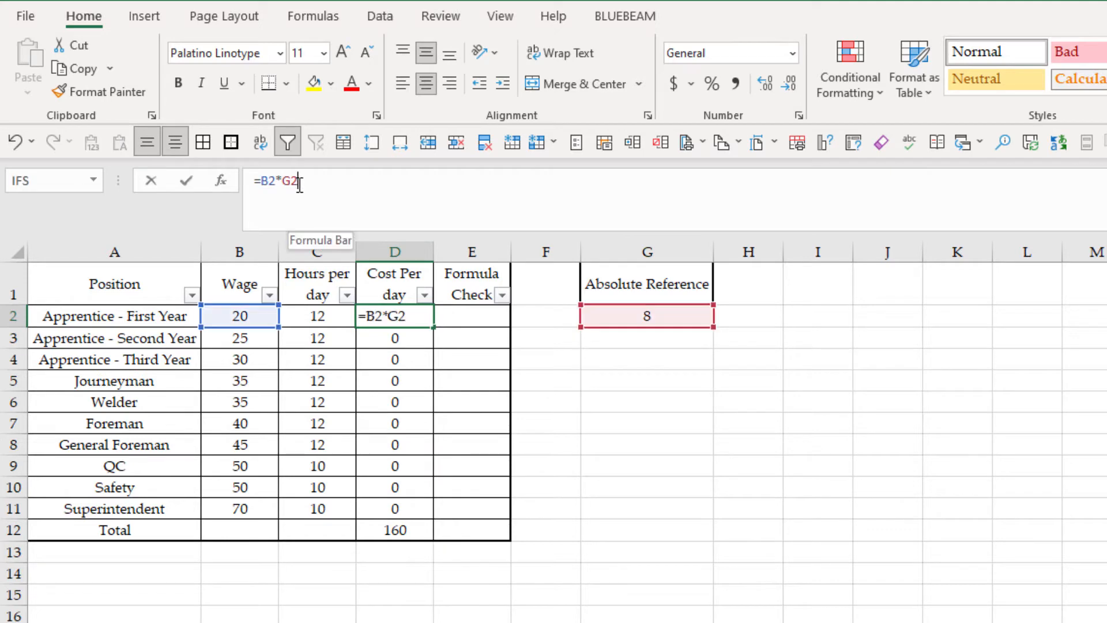
double_click(290, 182)
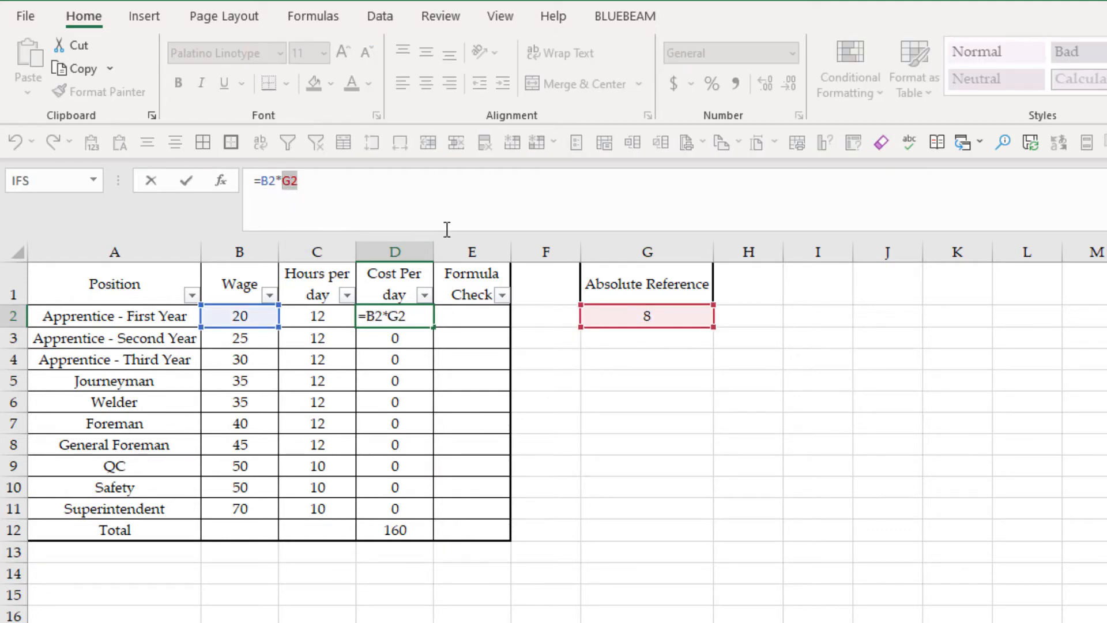
key(F4)
key(Return)
click(412, 314)
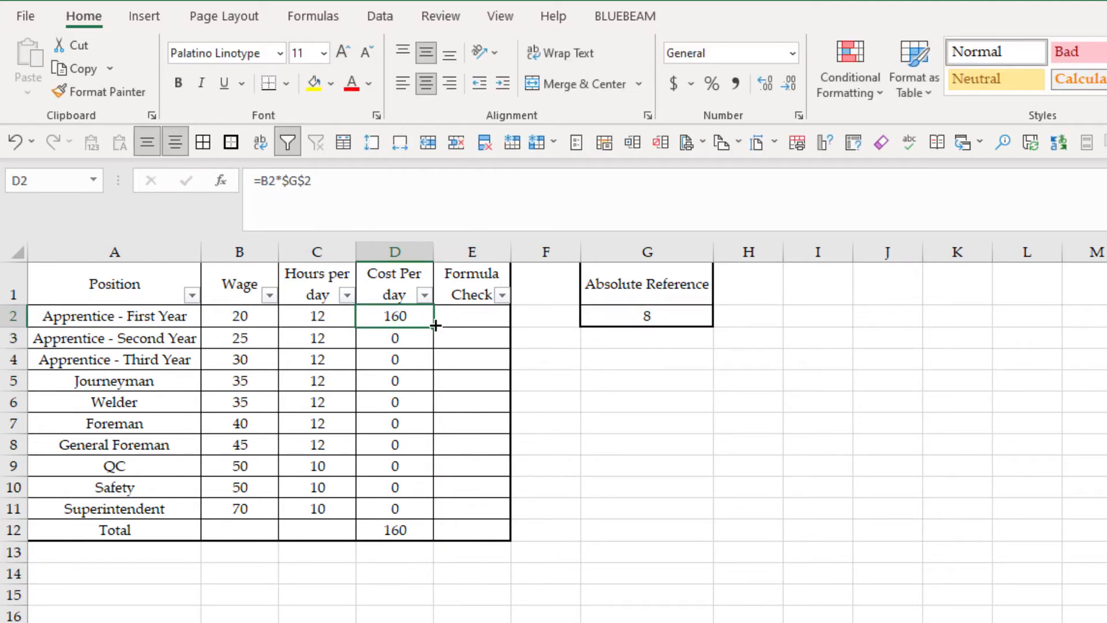
double_click(436, 325)
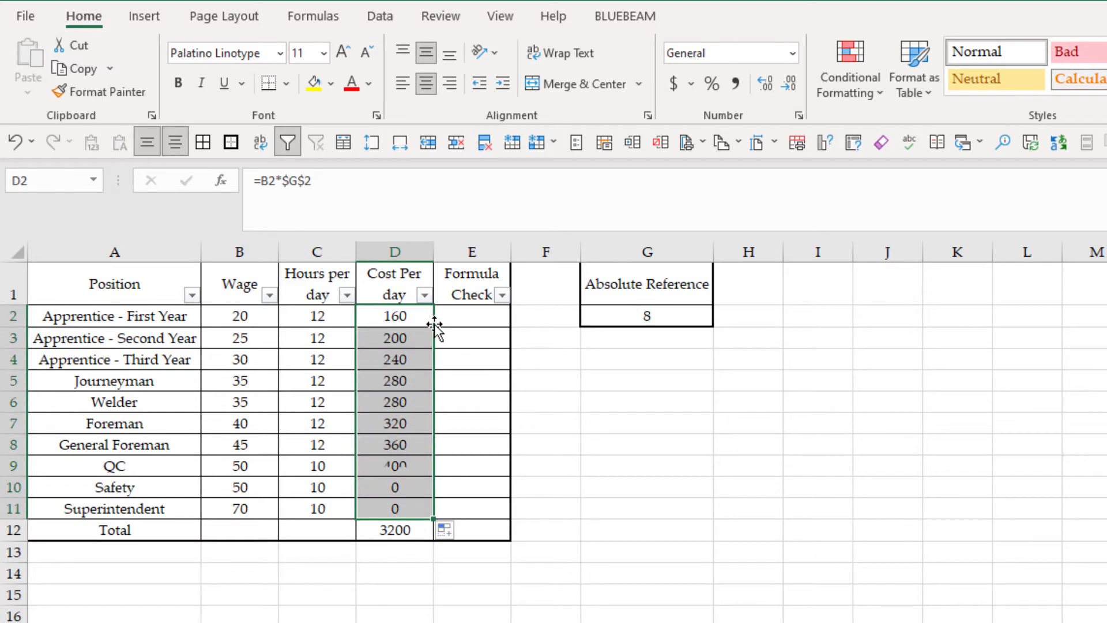
click(412, 508)
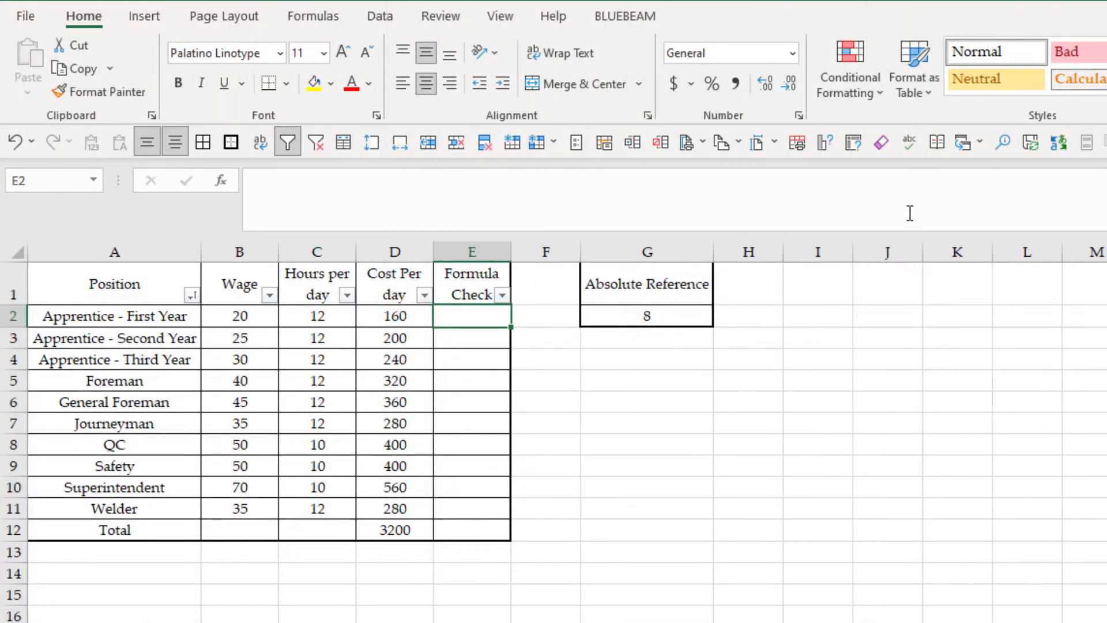
click(852, 86)
click(842, 359)
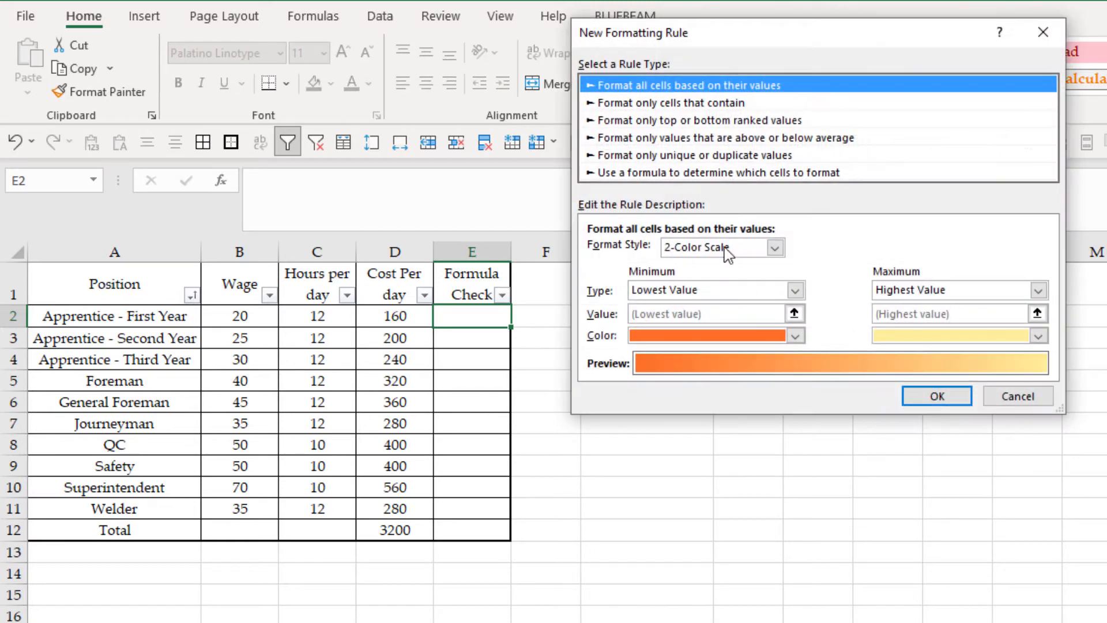
click(636, 175)
click(608, 249)
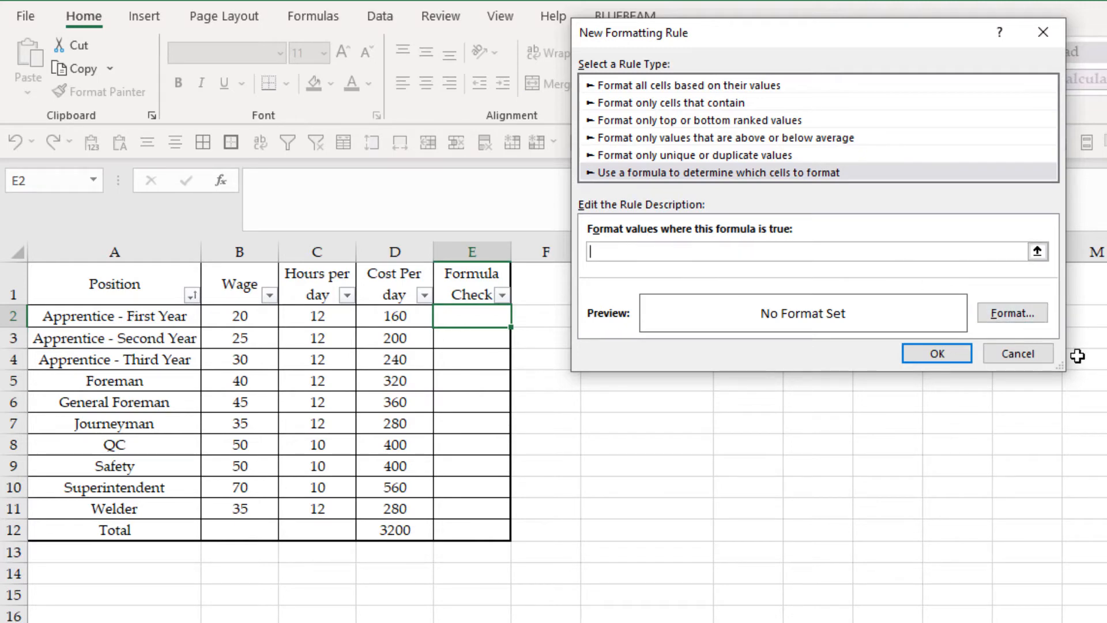
click(1018, 353)
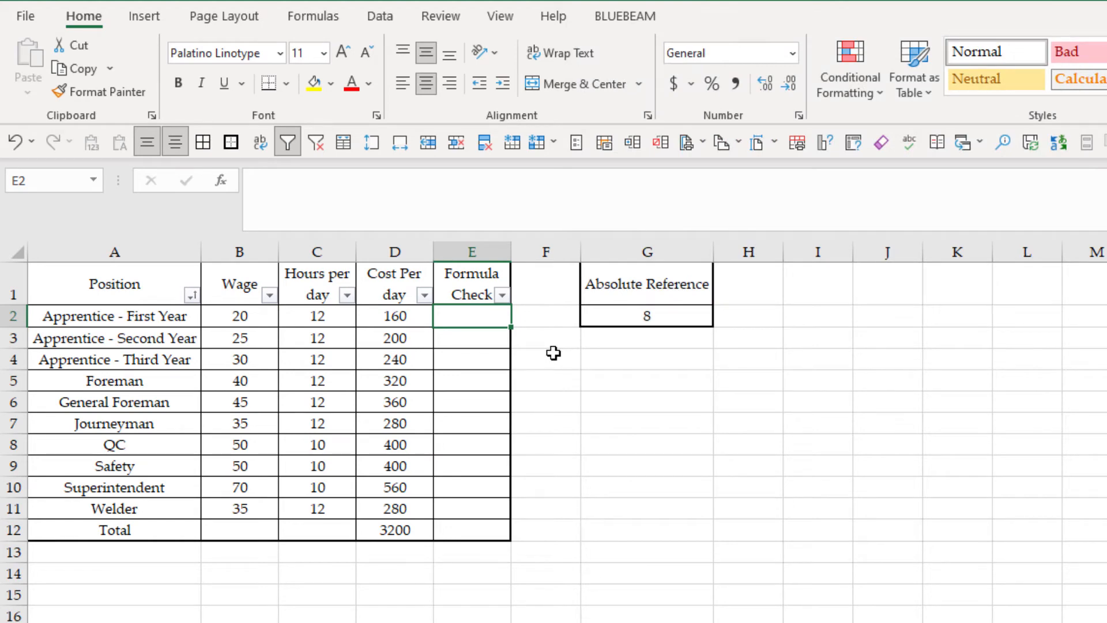
Enter the test formula =B2>35 in E2 under Formula Check and fill it down to E11
text(=)
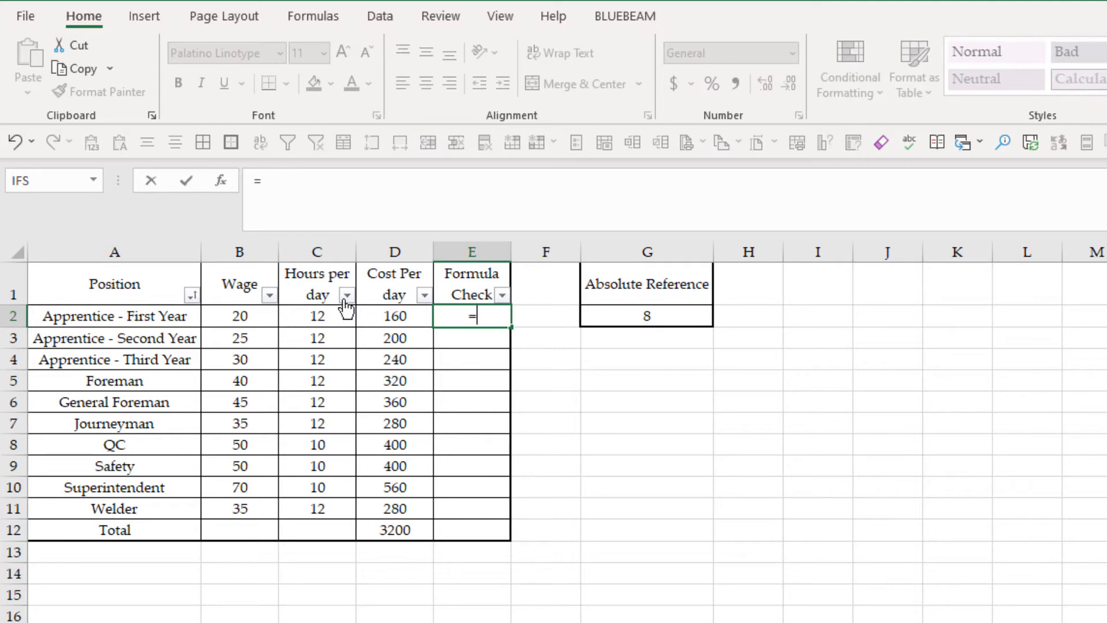
click(242, 315)
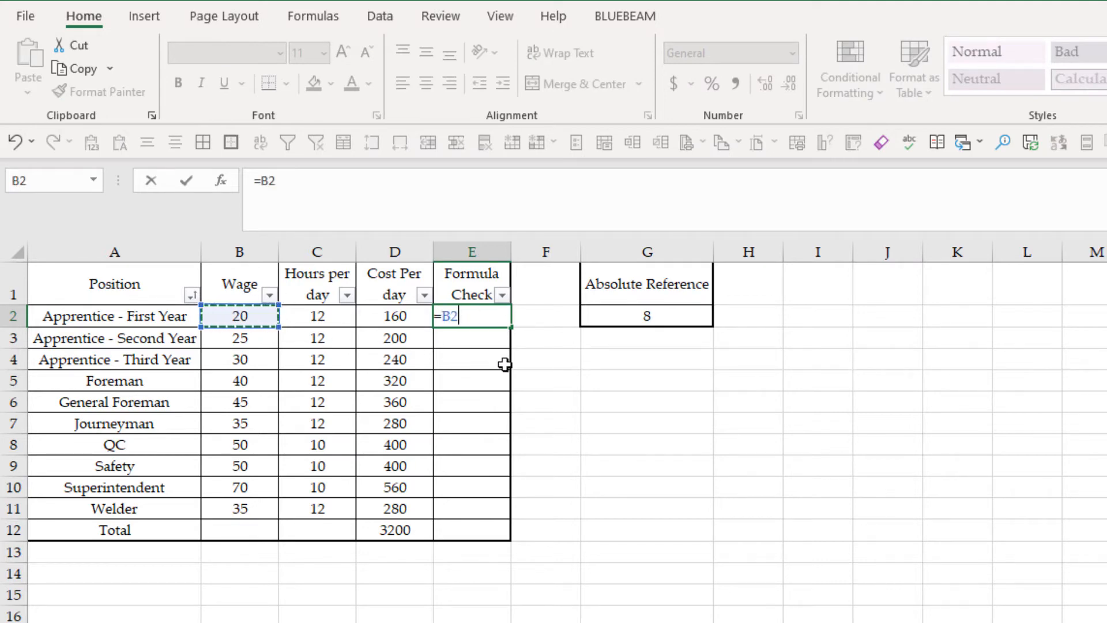
text(>35)
key(Return)
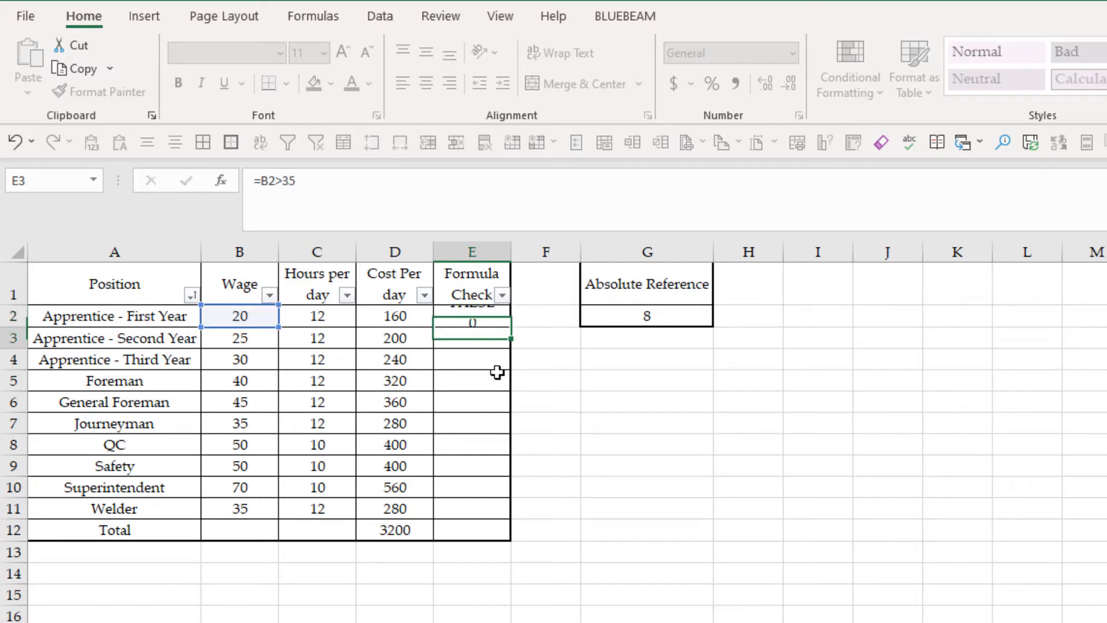
drag(510, 363, 510, 514)
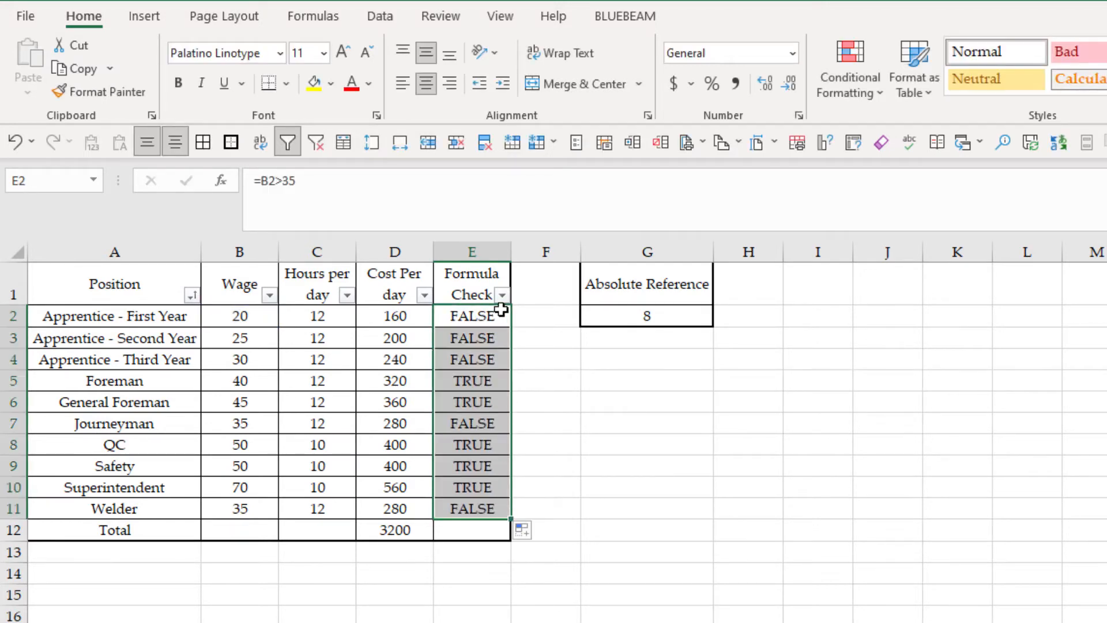
Copy the test formula from E2 and start a formula-based conditional formatting rule for B2:B11 with =B2>35
drag(316, 180, 257, 187)
drag(240, 316, 255, 511)
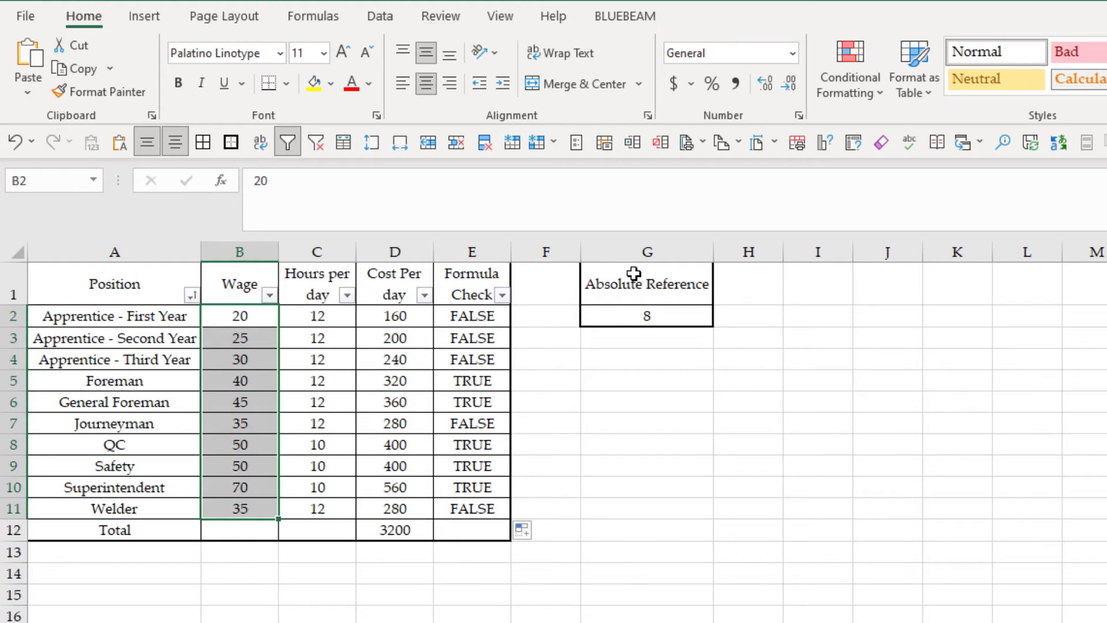
click(844, 77)
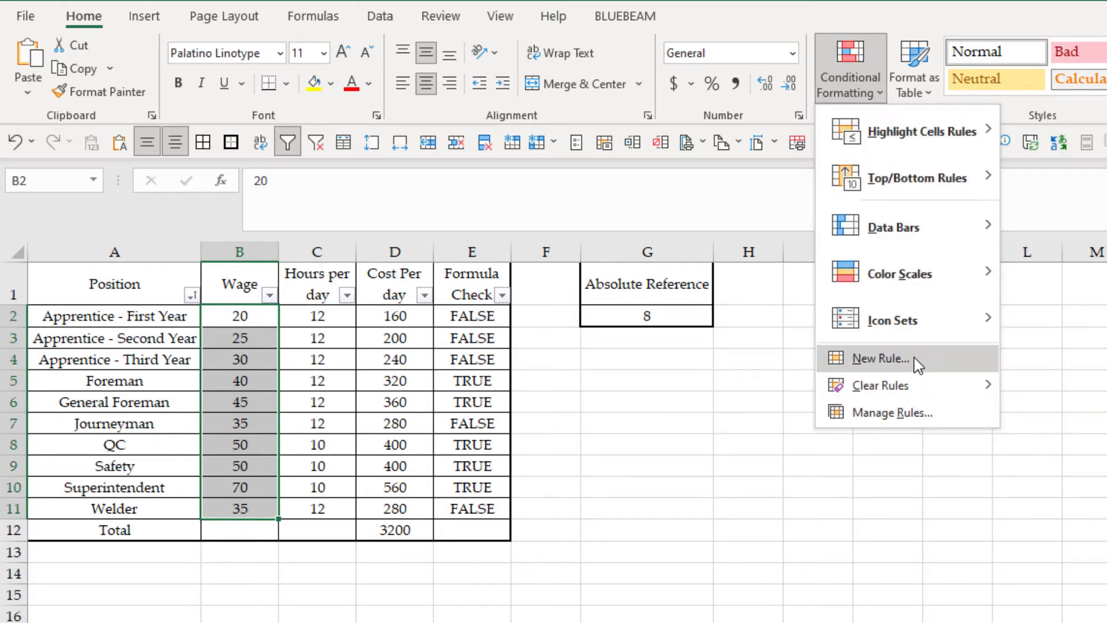
click(854, 358)
click(715, 151)
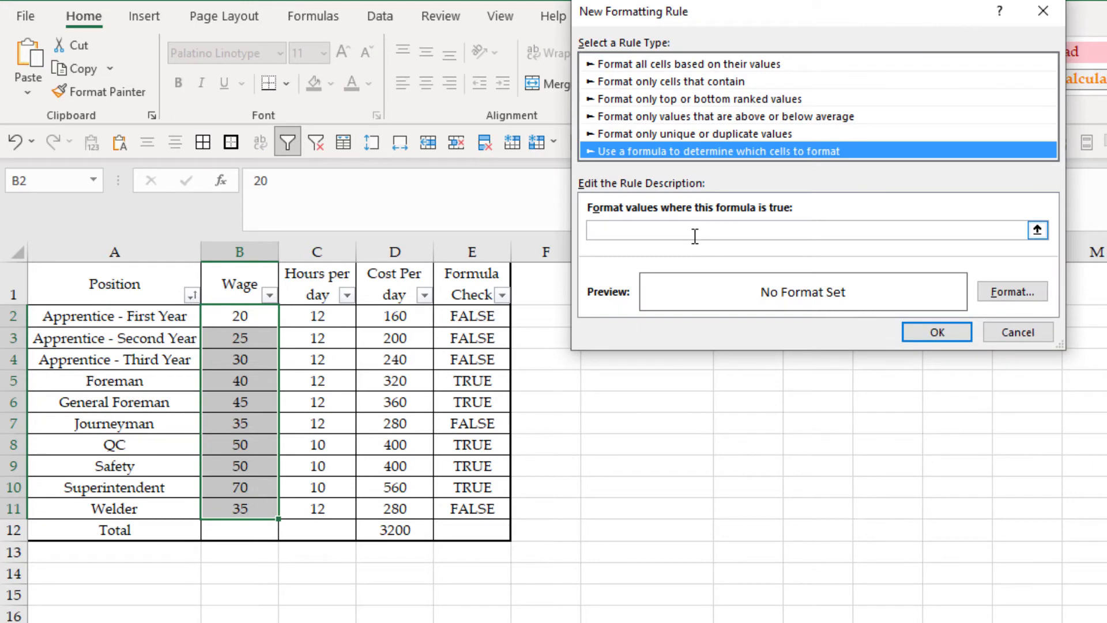
click(695, 232)
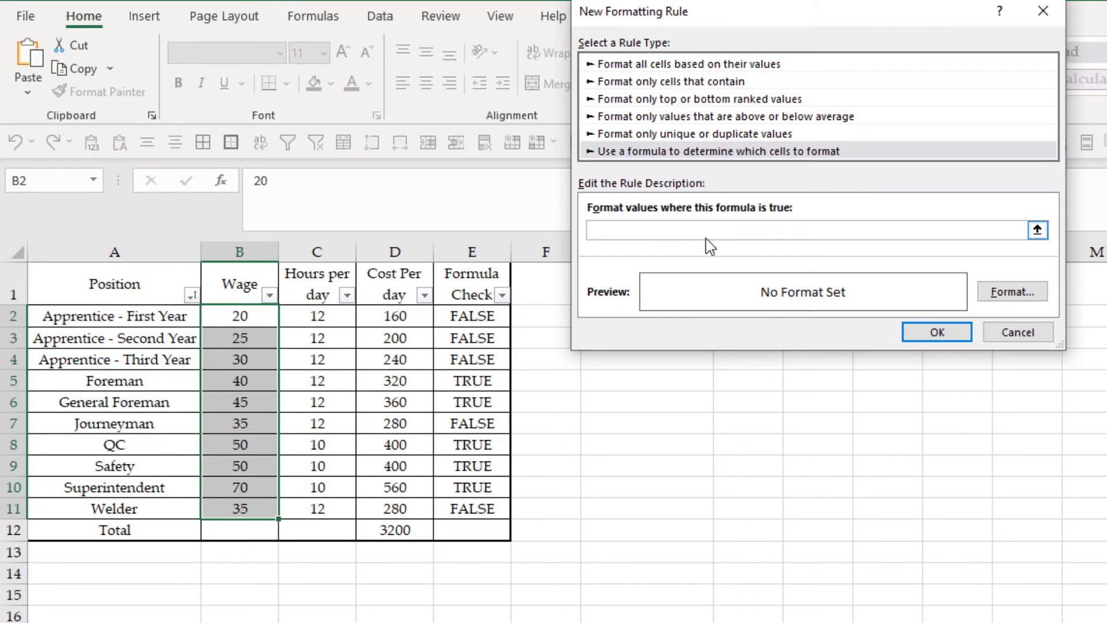
text(=B2>30)
Format the new wage rule with a red fill and a white font, and apply it
click(1012, 292)
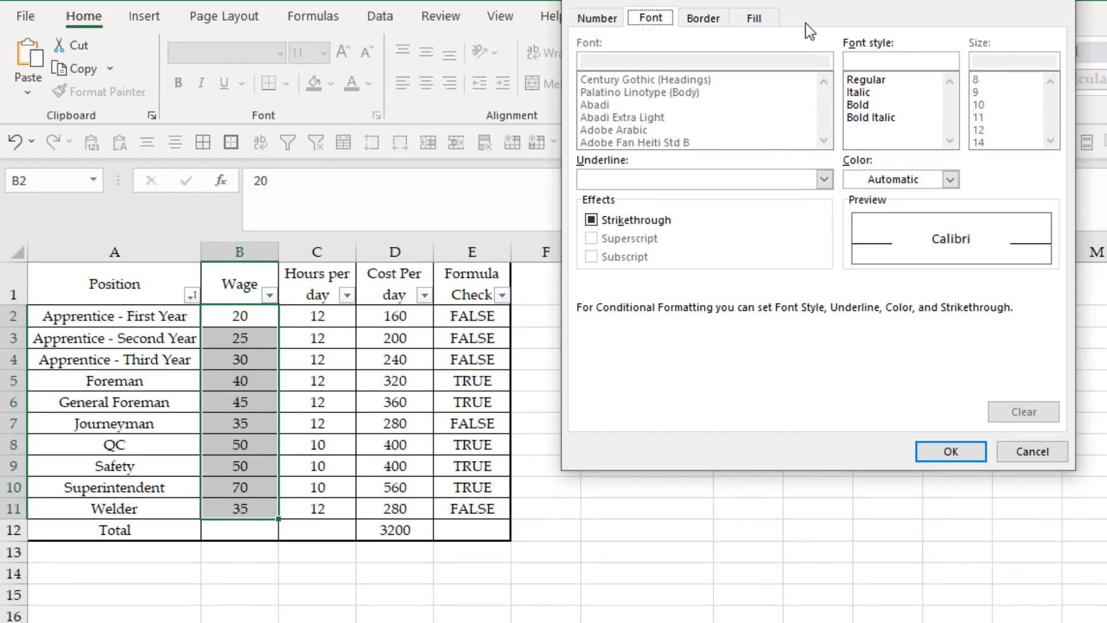
click(756, 20)
click(612, 208)
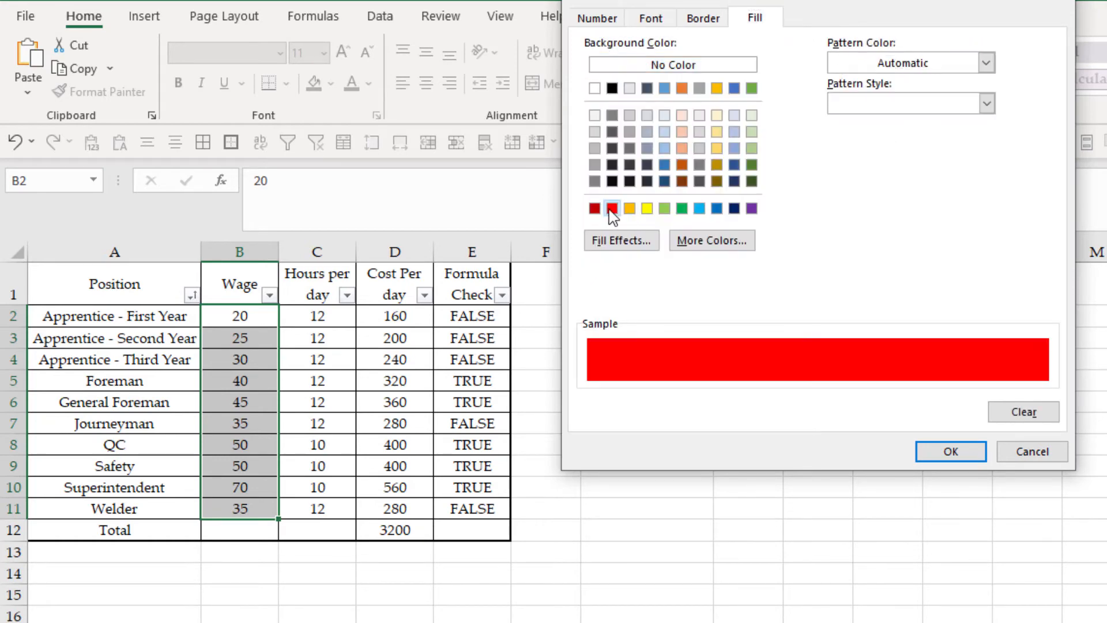
click(949, 452)
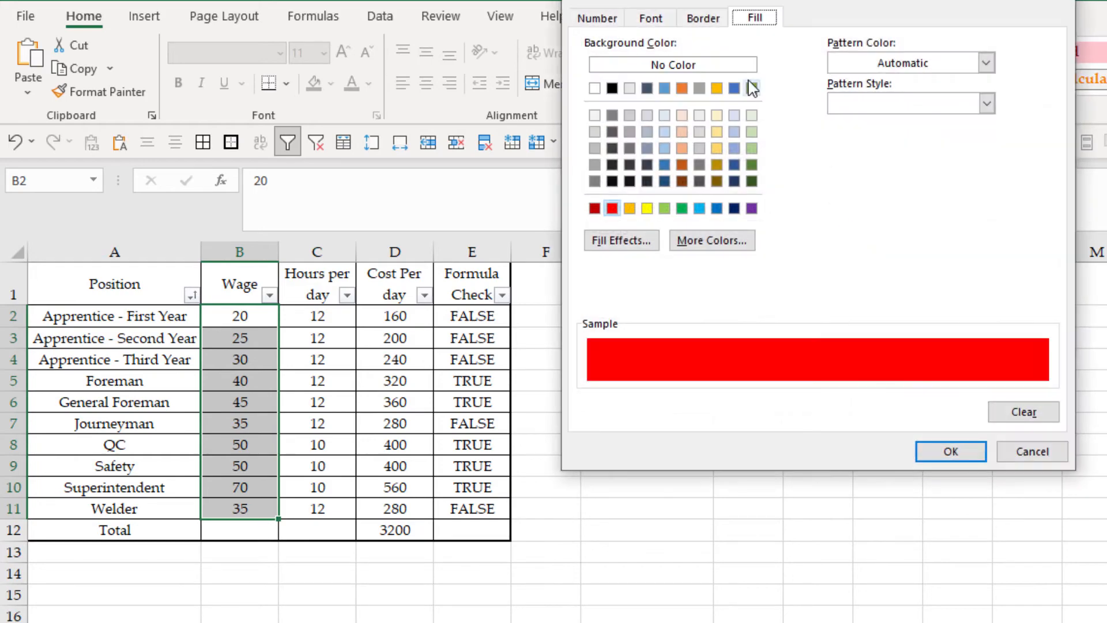
click(654, 19)
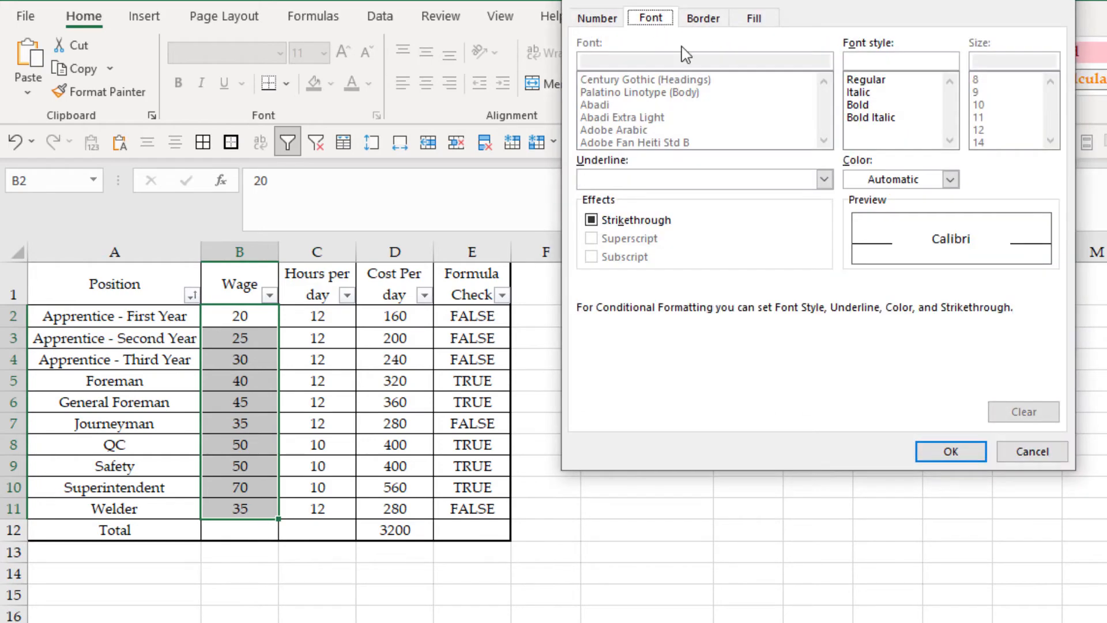
click(950, 179)
click(861, 261)
click(951, 453)
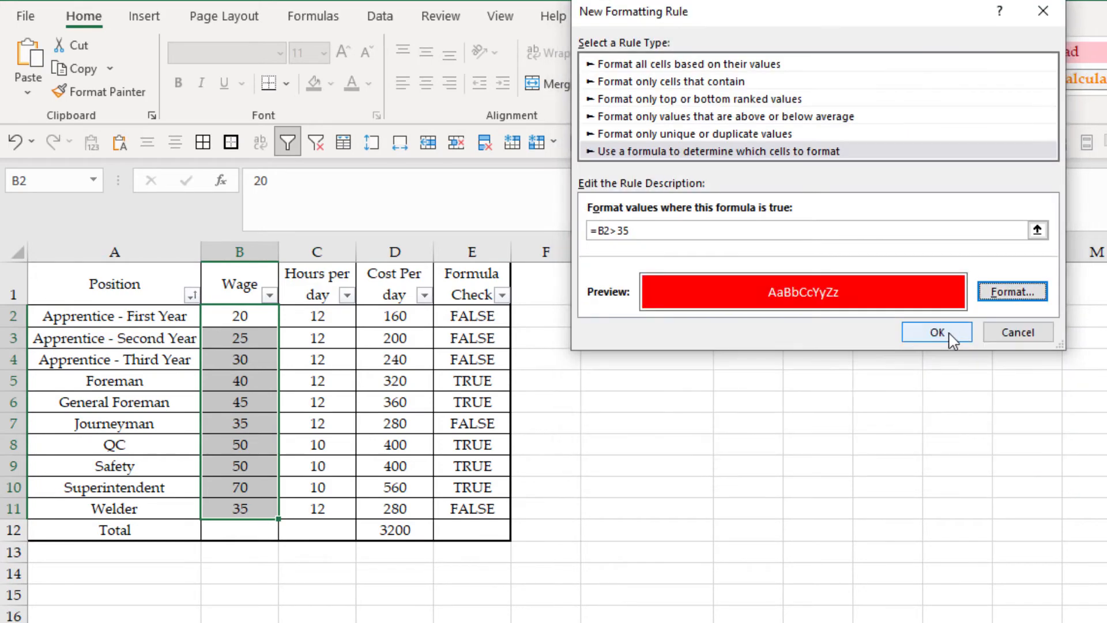
click(871, 335)
Review the conditional formatting rule on the wages in B2:B11, checking its formula and the range it applies to
click(545, 466)
click(230, 316)
key(ctrl+shift+Down)
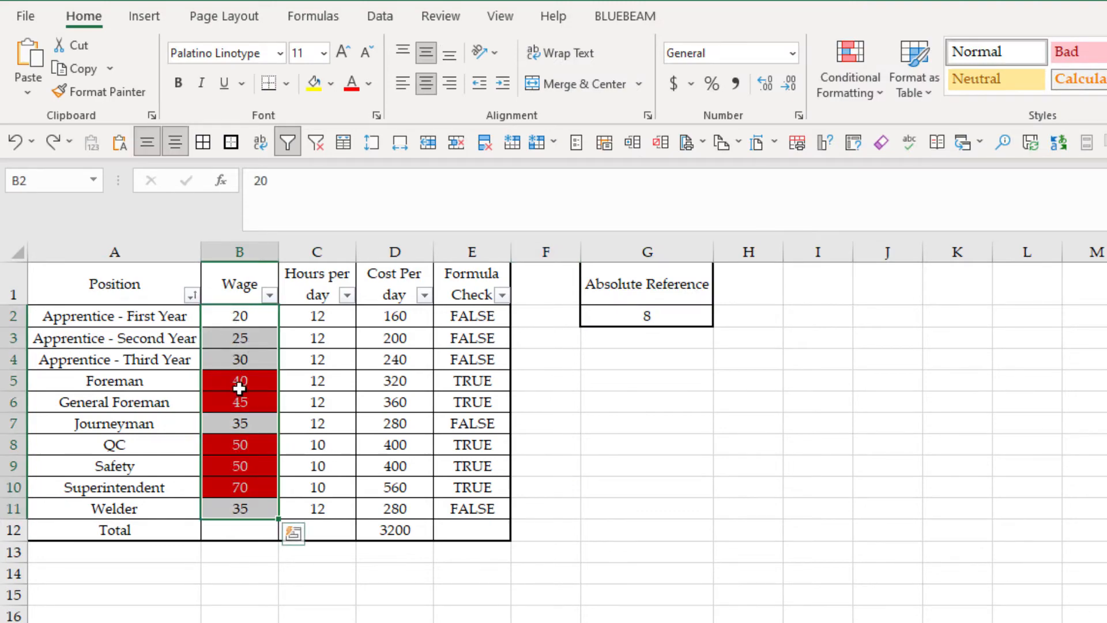
click(851, 69)
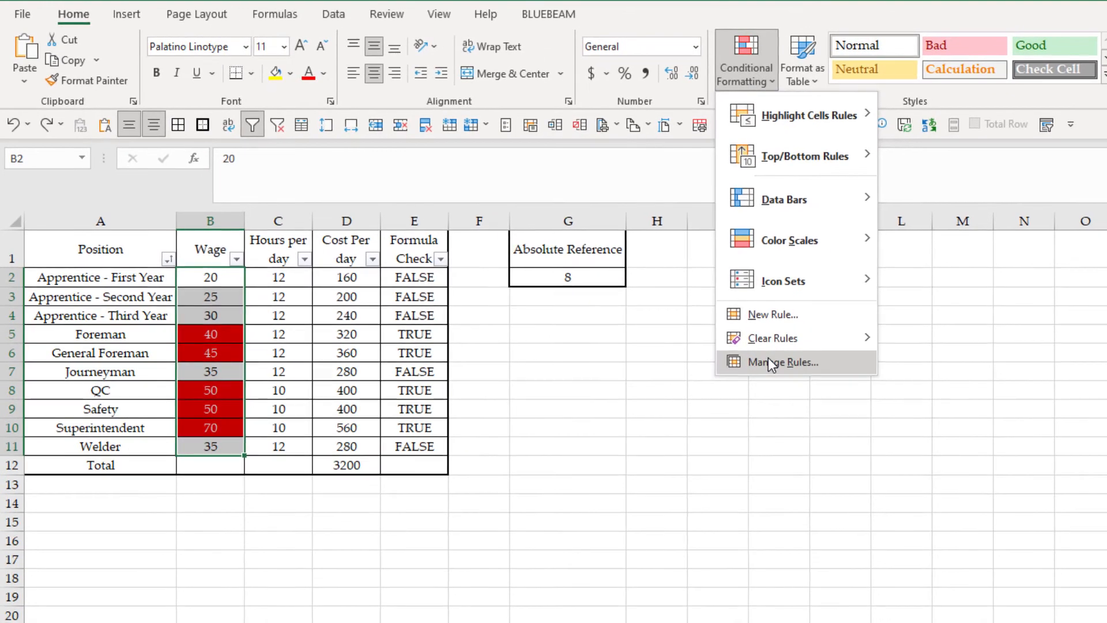
click(845, 390)
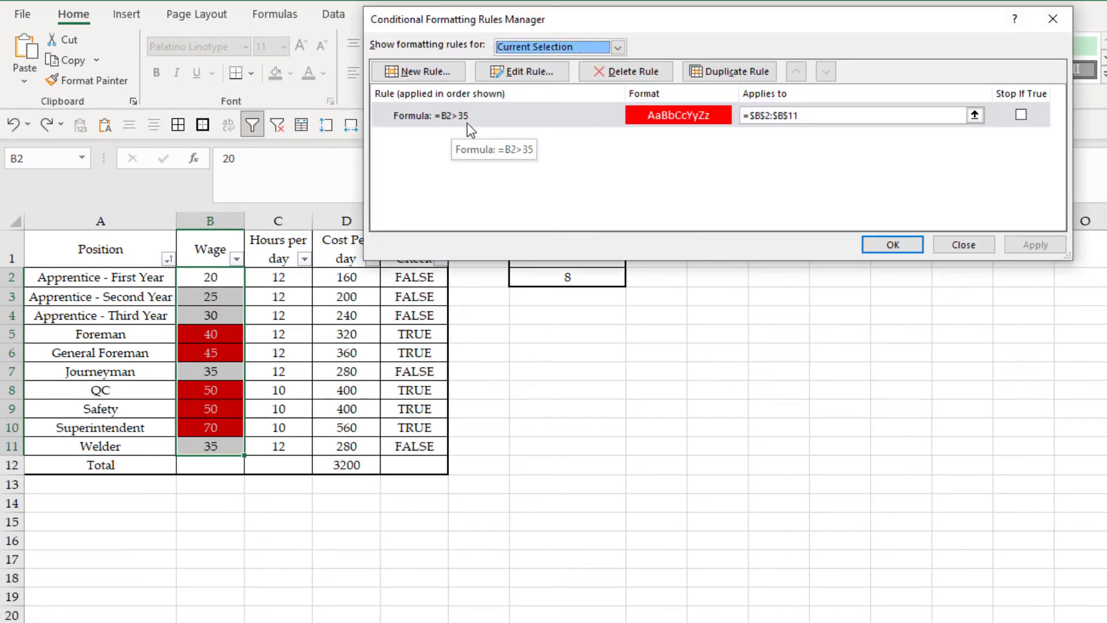
click(763, 117)
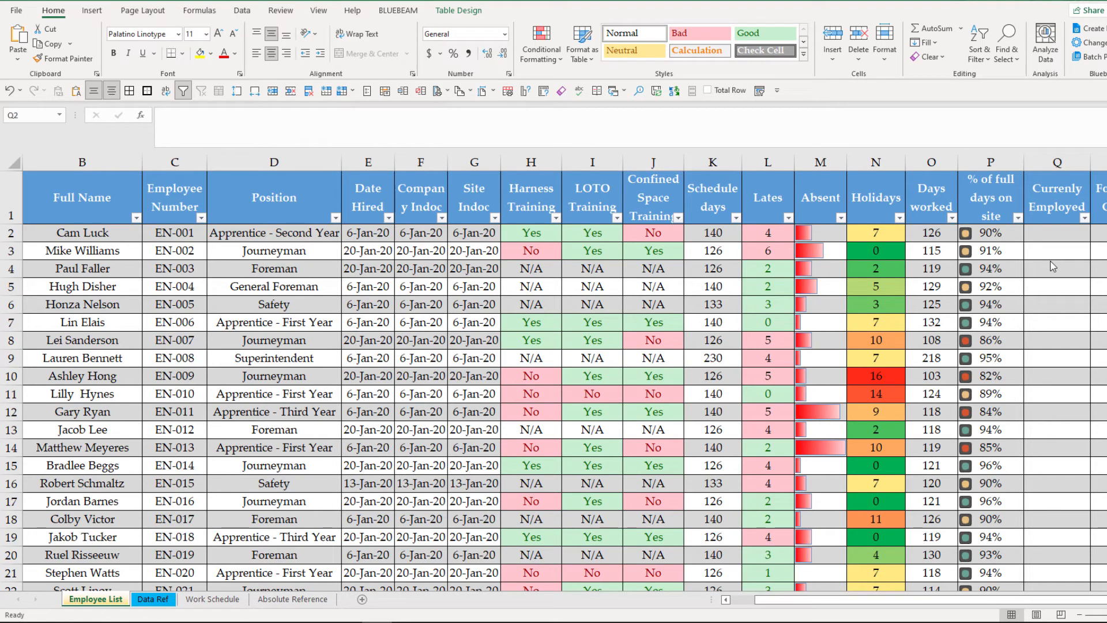
On the Employee List sheet, enter No in Q2 under Currently Employed and select R2 under Formula Check
key(Down)
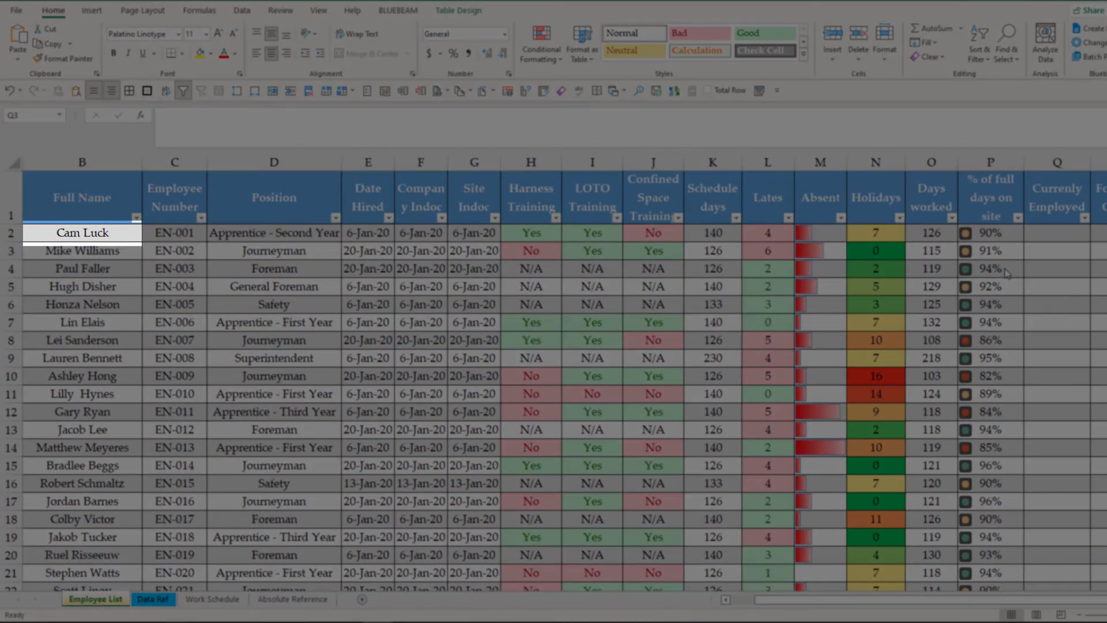
click(1080, 242)
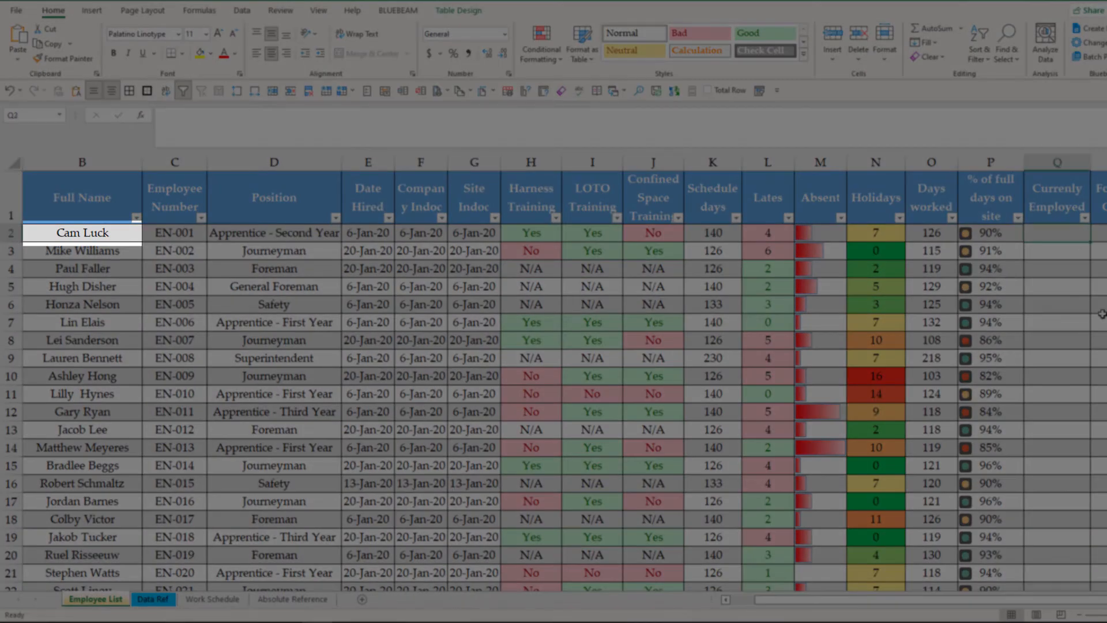
text(No)
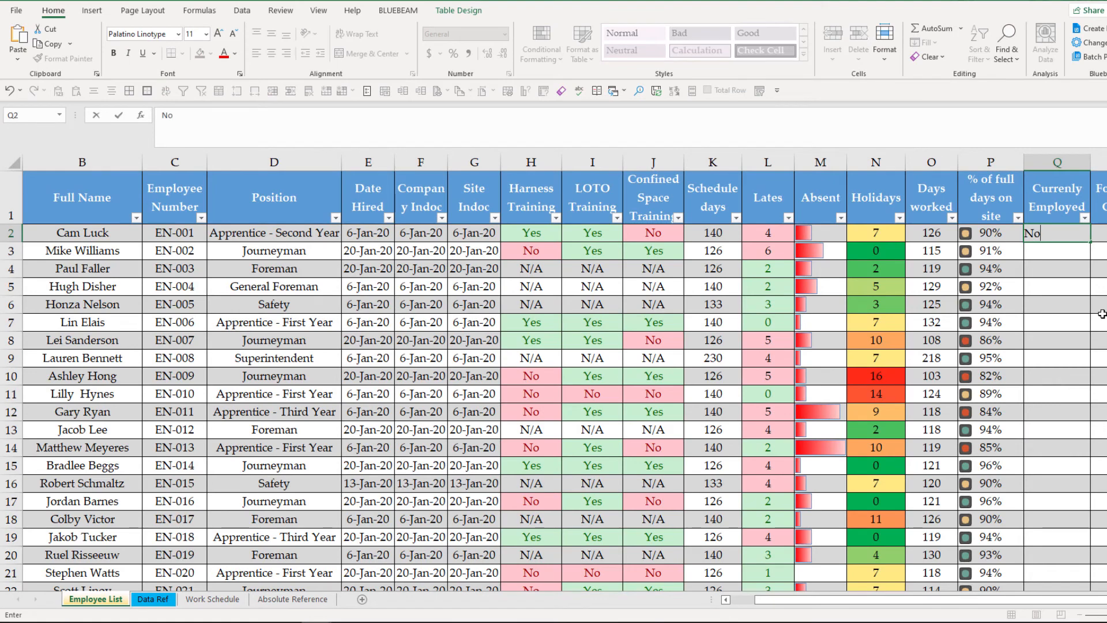
key(Return)
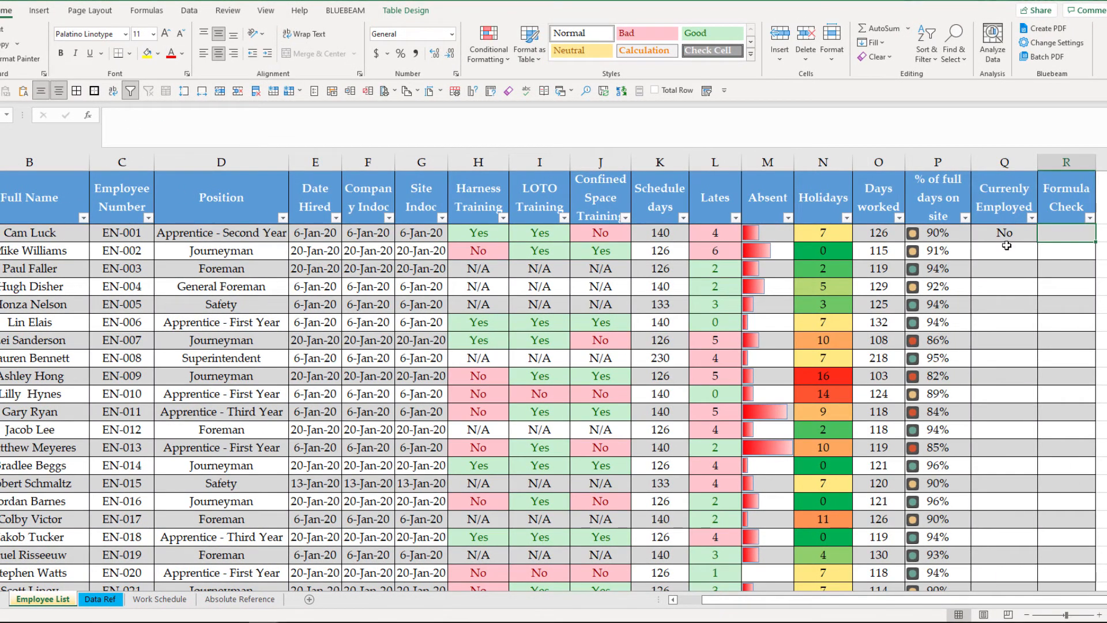
mouse_move(1005, 235)
mouse_down()
mouse_move(999, 529)
mouse_move(1001, 263)
mouse_move(416, 273)
mouse_move(264, 242)
mouse_move(269, 261)
mouse_up()
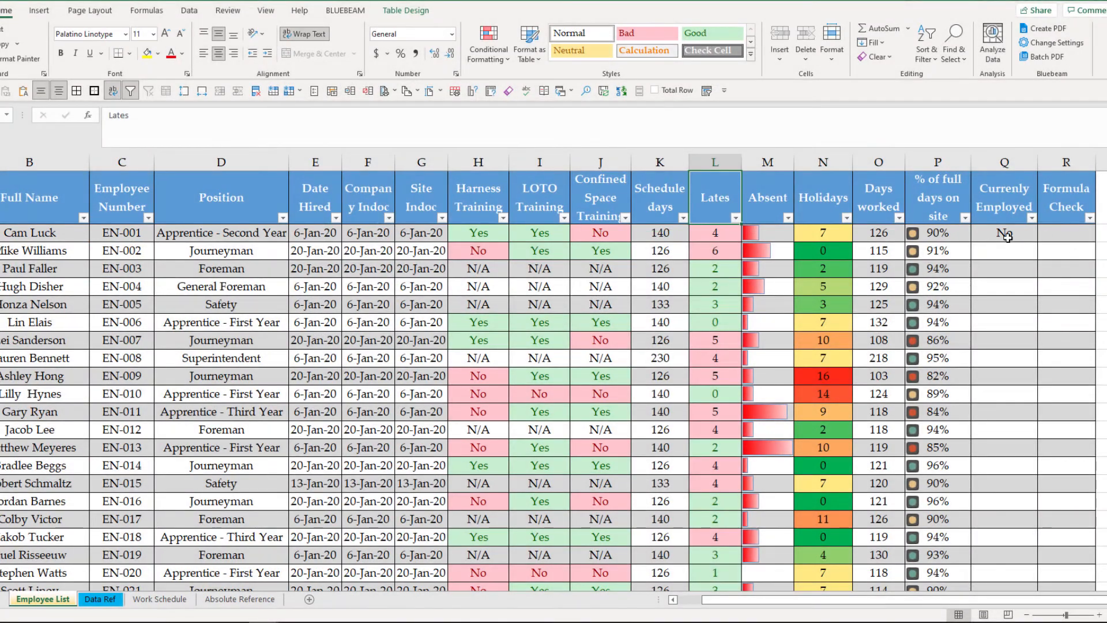
click(1007, 235)
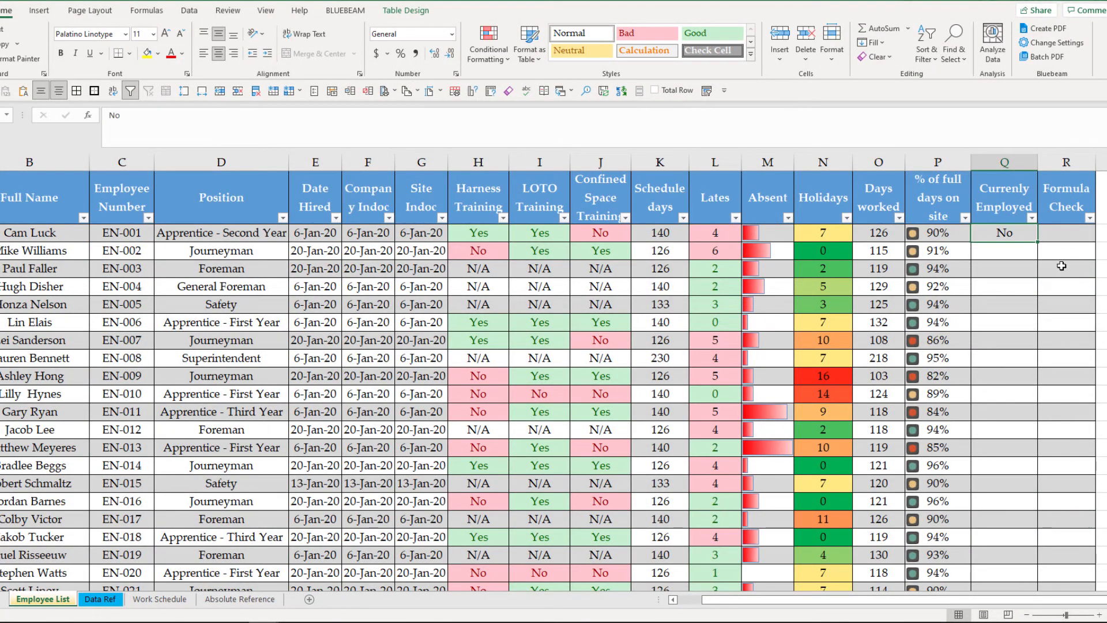
click(1071, 245)
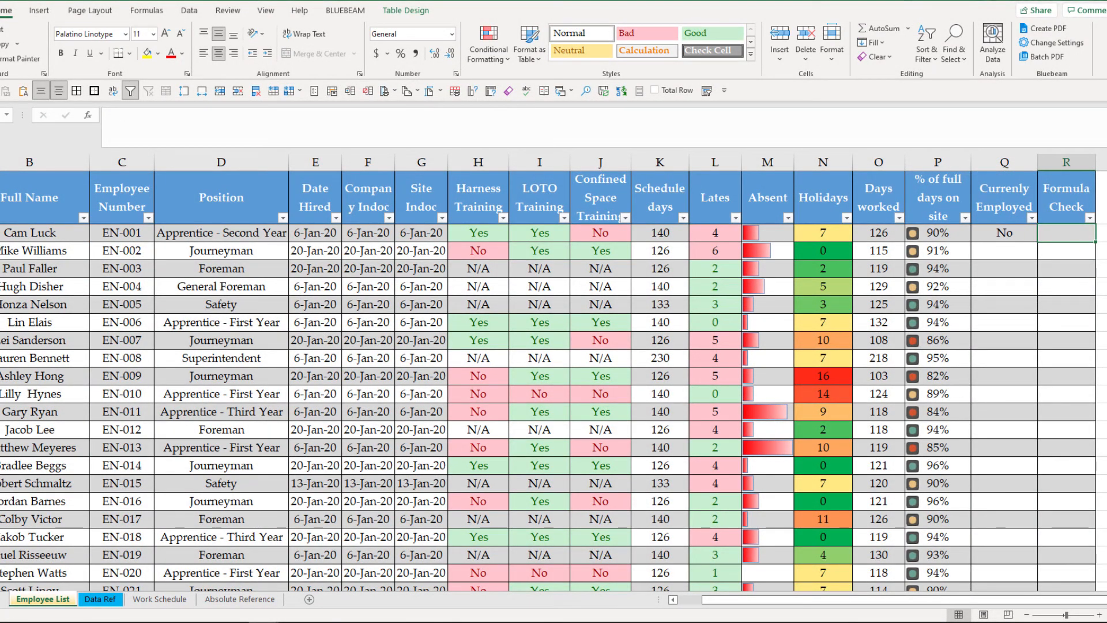
Enter =Q2="No" in R2 of the Formula Check column and copy the formula text
text(=)
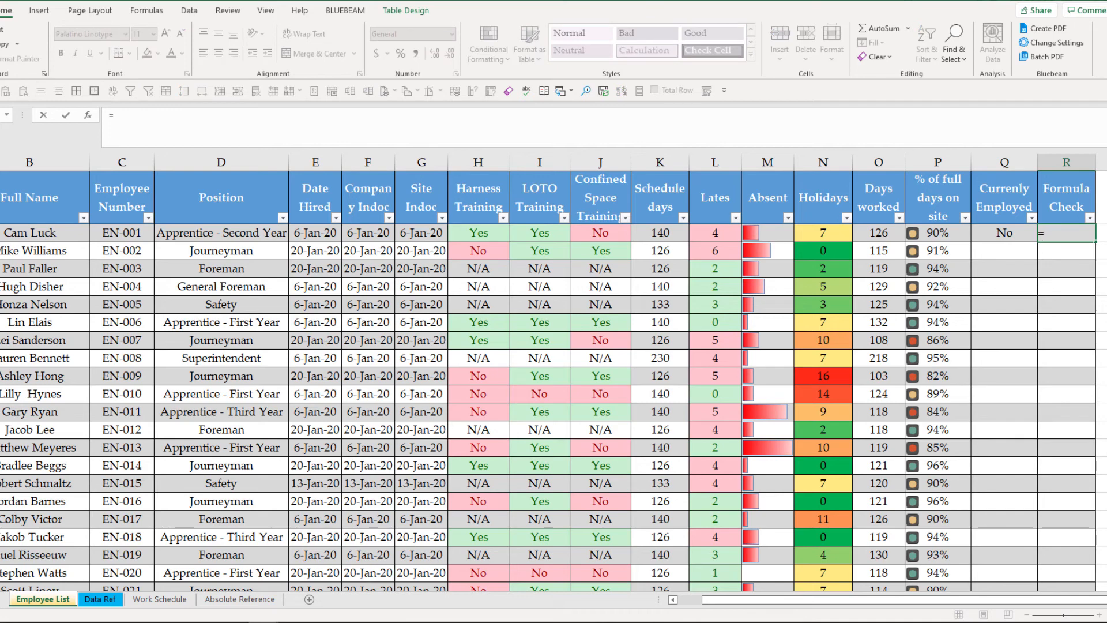
text(Q2=)
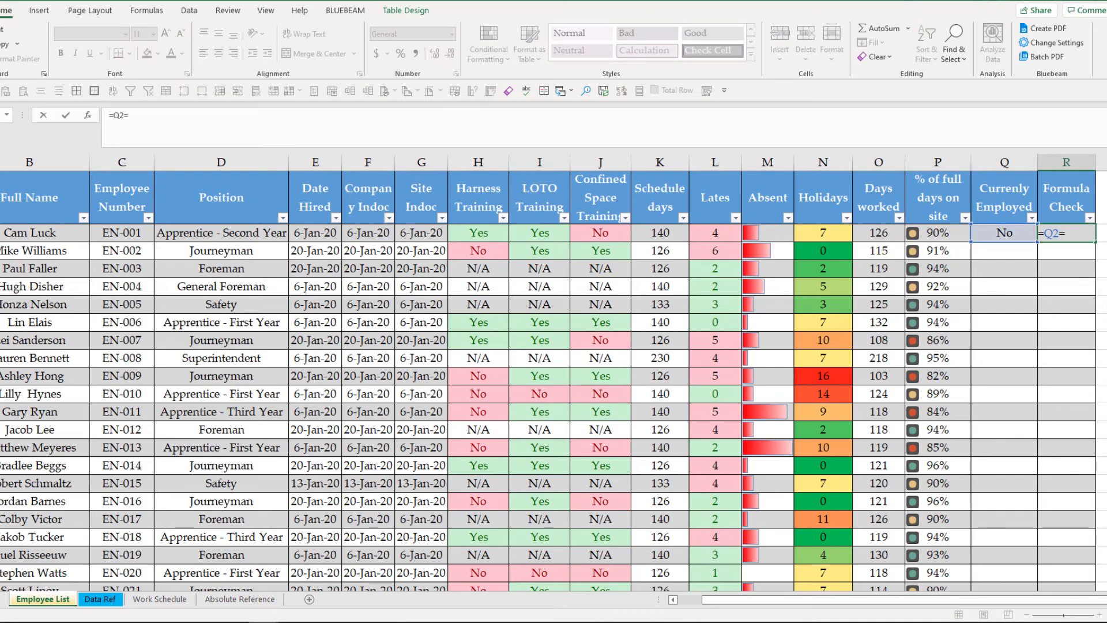
text("No")
key(ctrl+Return)
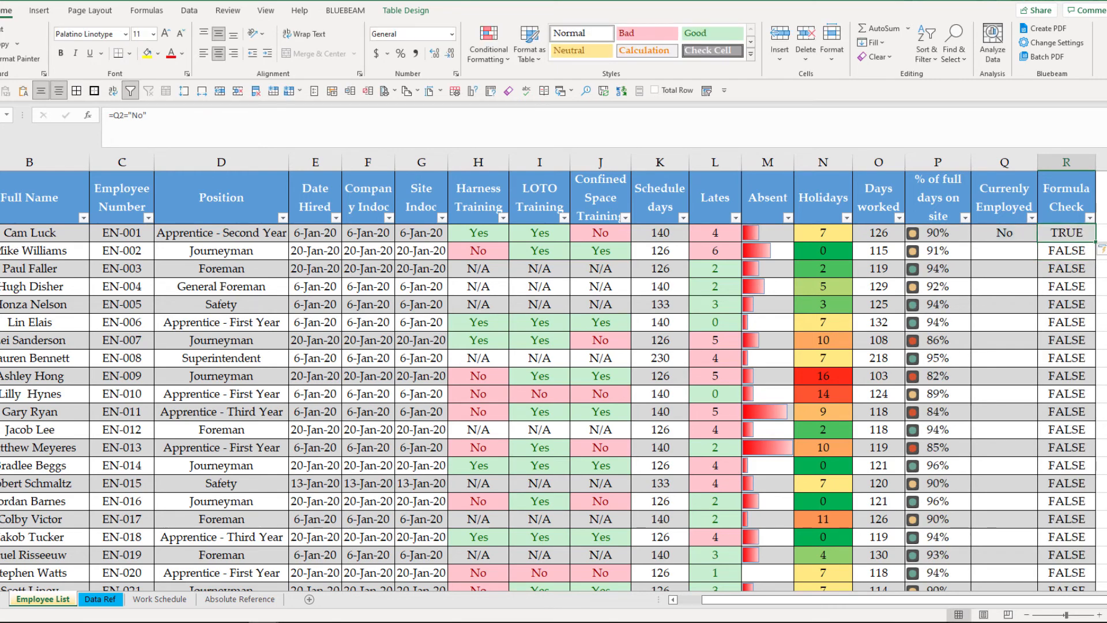
drag(147, 115, 108, 116)
key(ctrl+c)
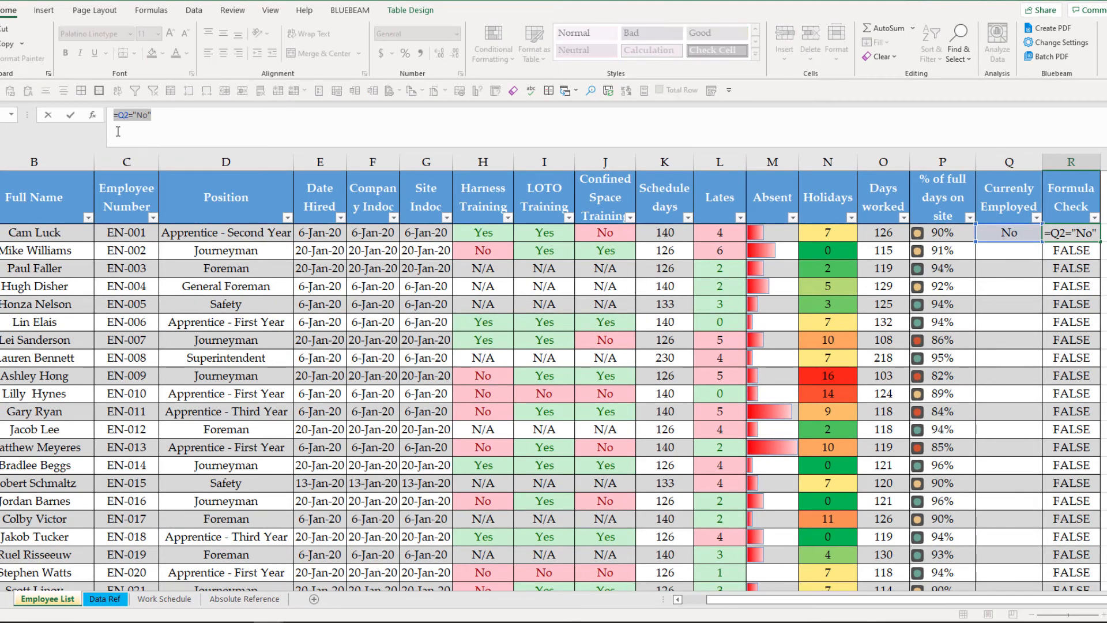
key(Escape)
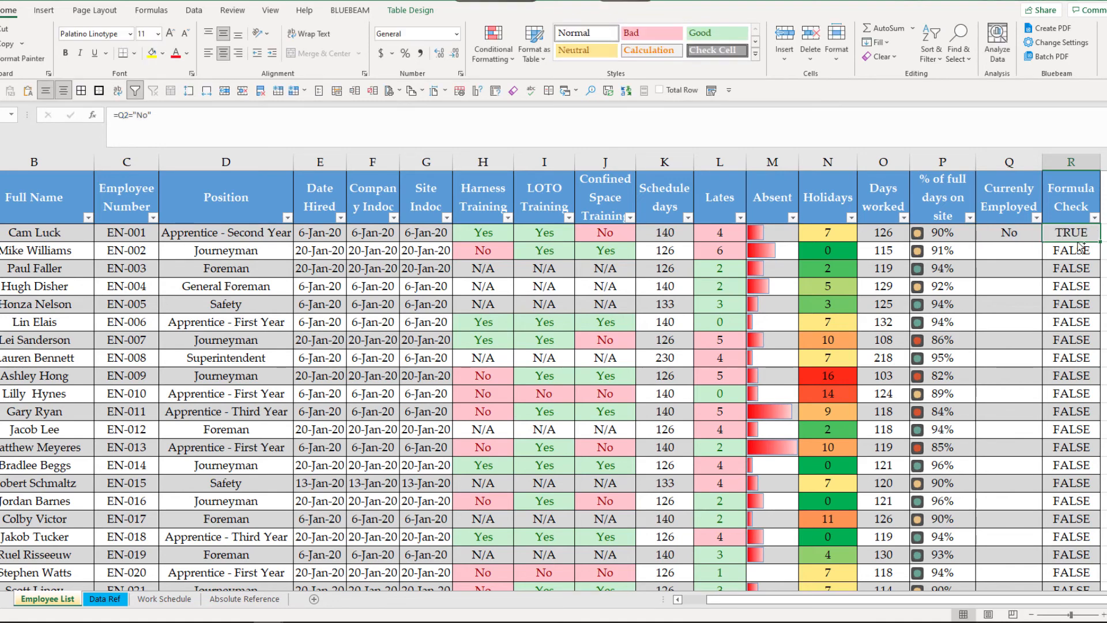
Select all the employee table's data and start a formula-based conditional formatting rule using the copied formula =Q2="No"
key(ctrl+a)
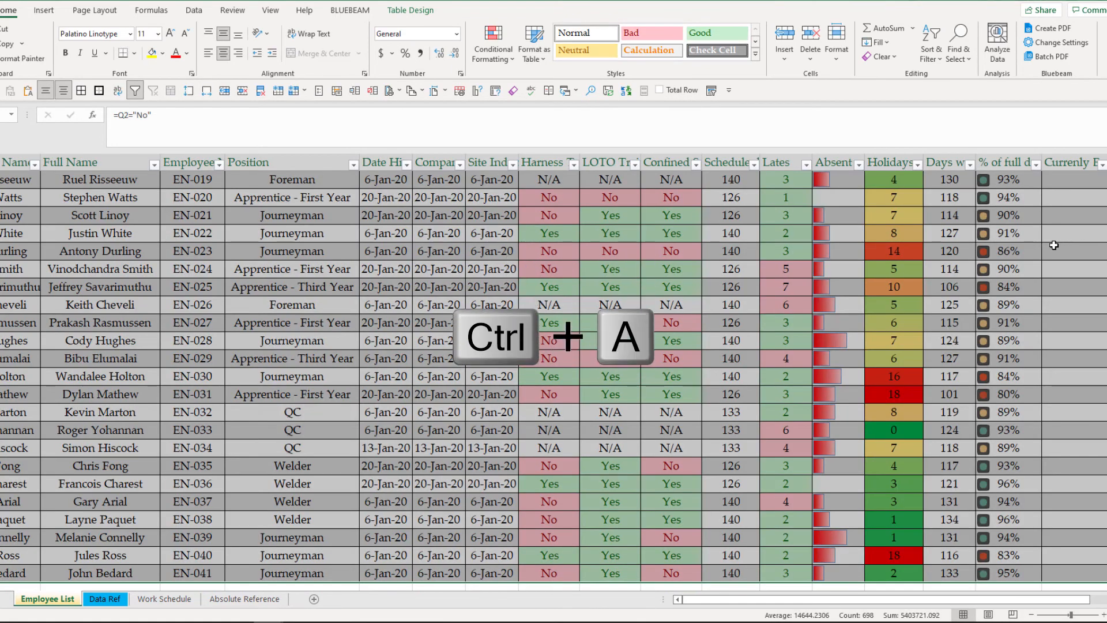
click(508, 48)
click(526, 230)
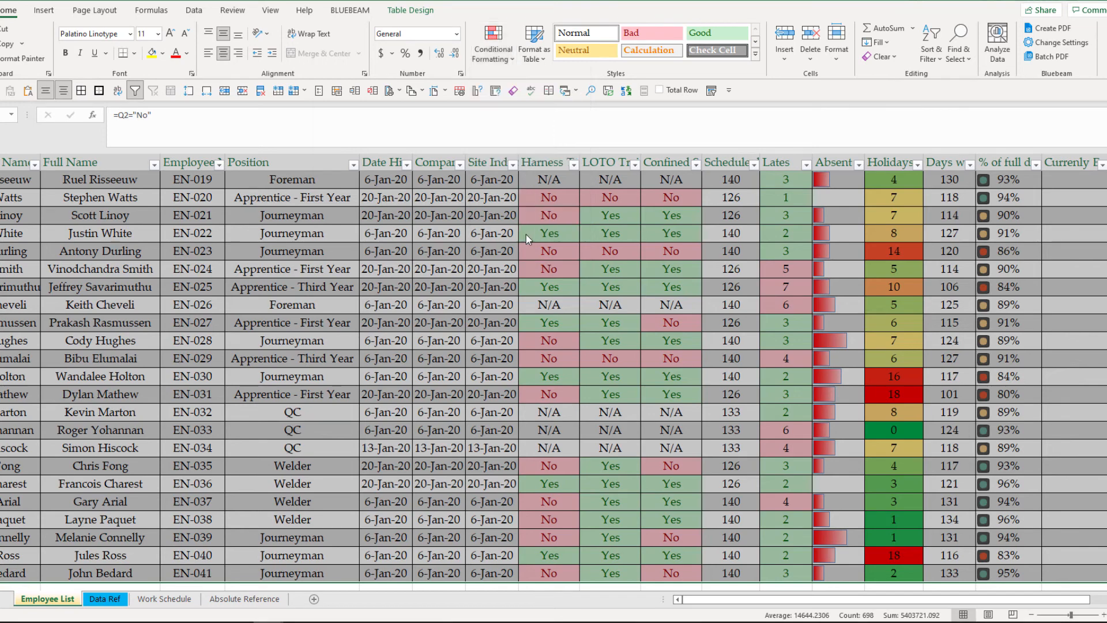
click(418, 80)
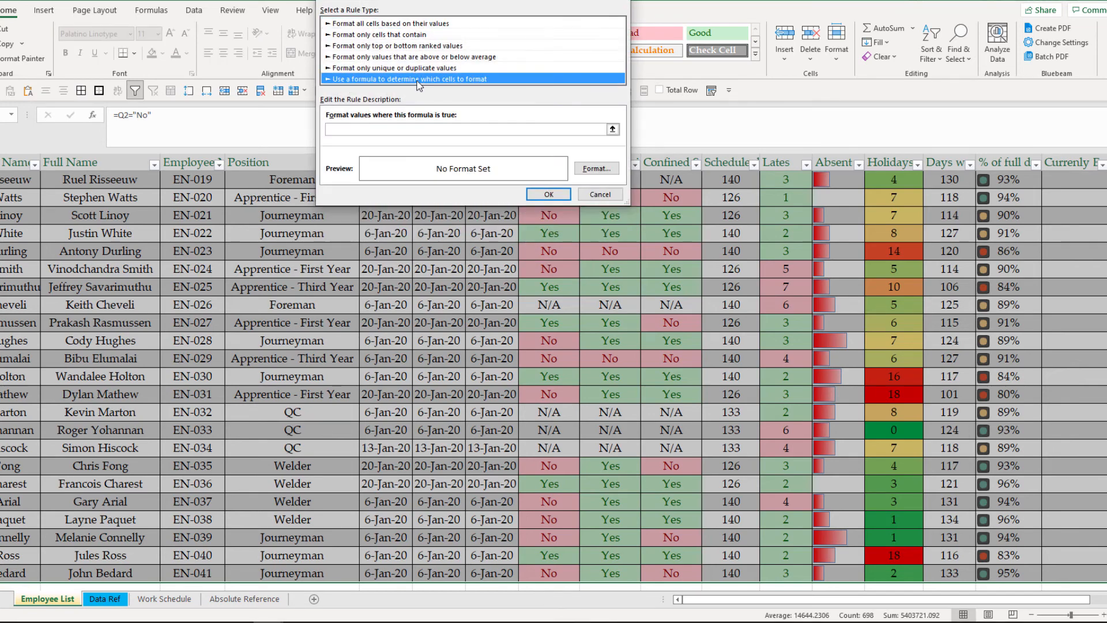
click(520, 130)
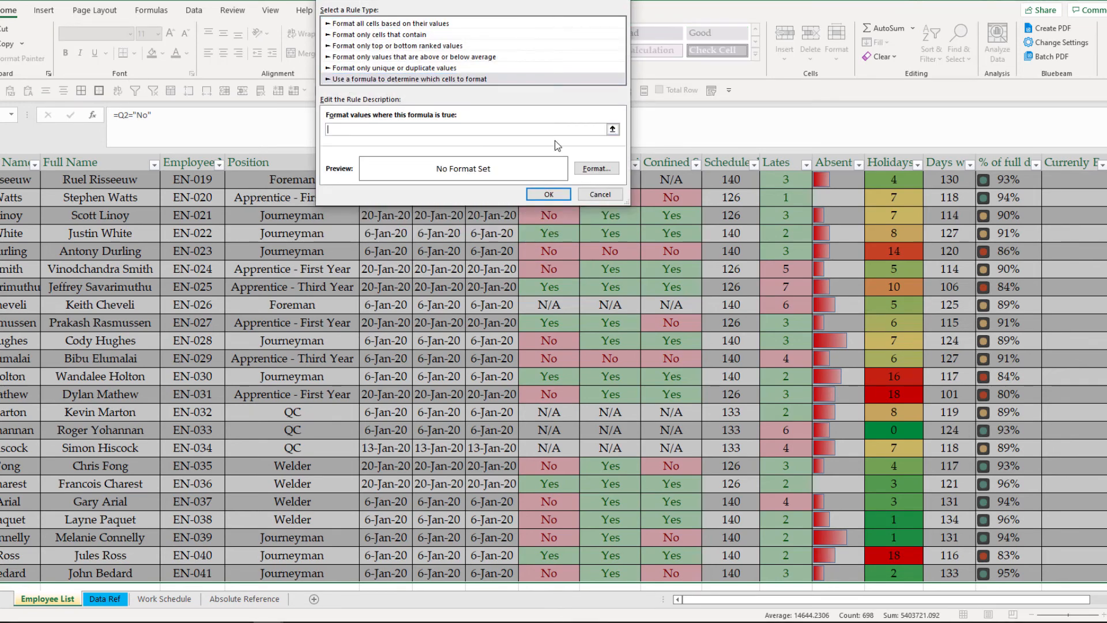
key(ctrl+v)
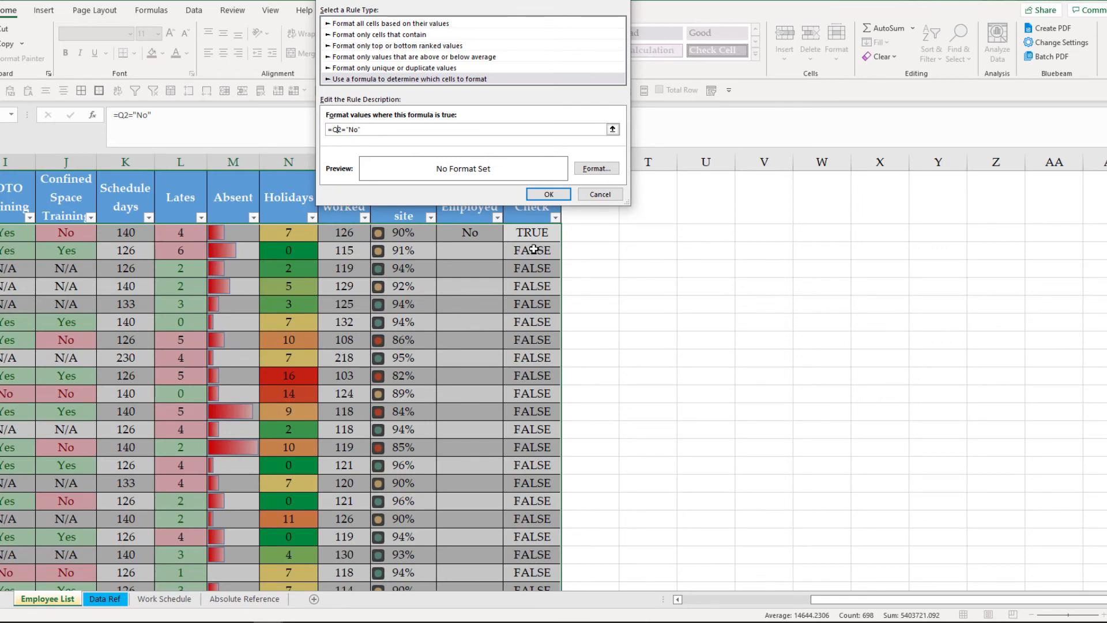
Make only the column reference absolute in the rule's formula, so it reads =$Q2="No"
key(Left)
text($)
key(Right)
text($)
key(BackSpace)
Format the new rule with a red fill and a white strikethrough font, and apply it to the employee table
click(597, 168)
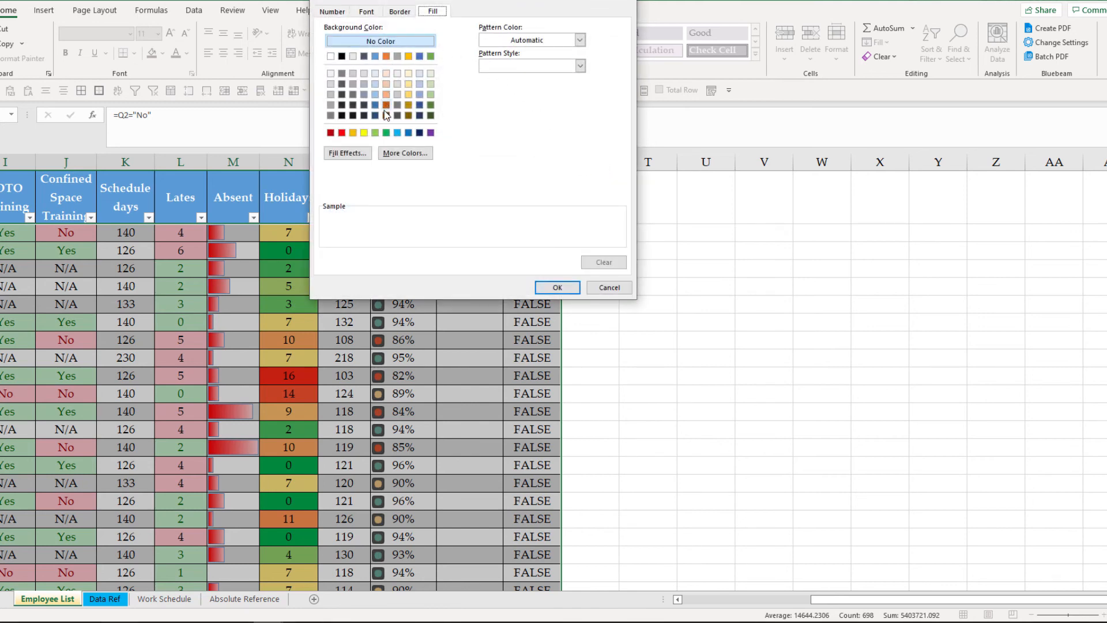
click(343, 136)
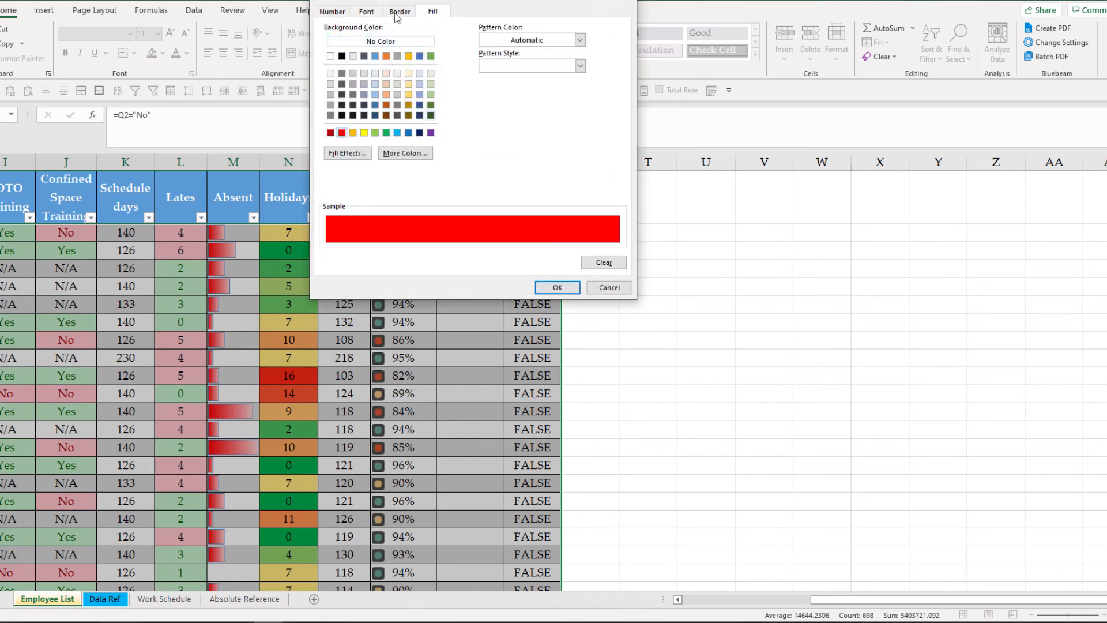
click(368, 13)
click(557, 114)
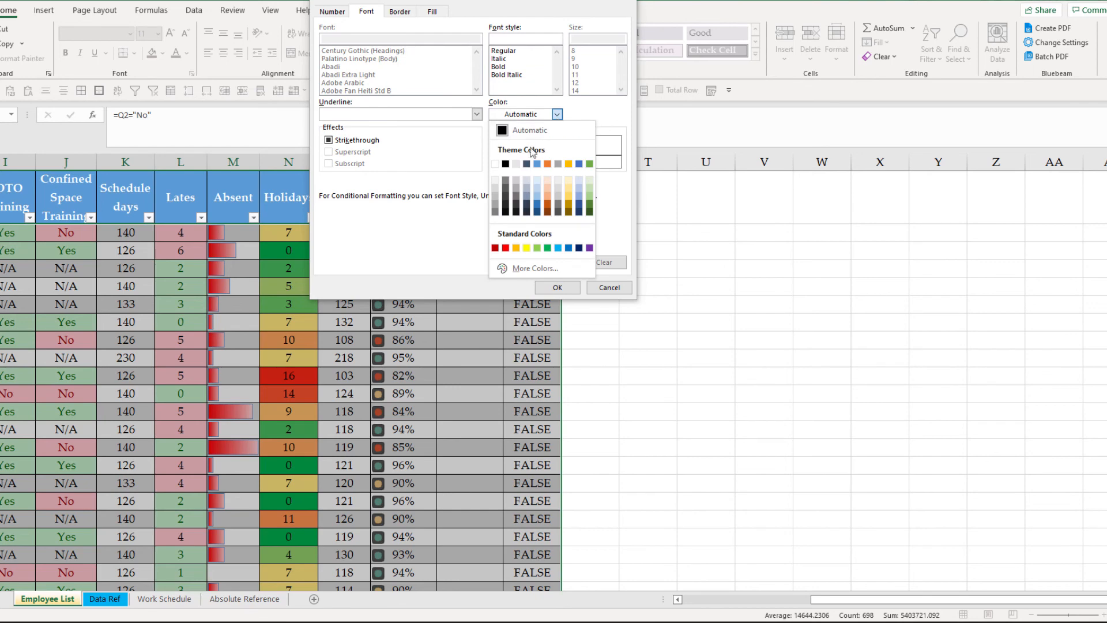
click(497, 165)
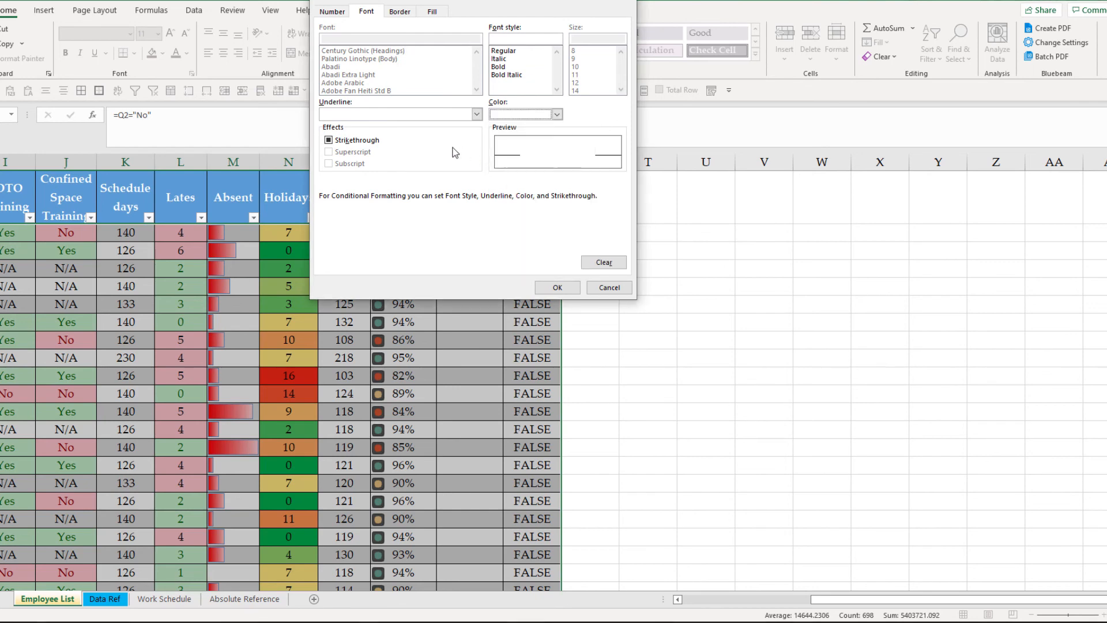
click(328, 140)
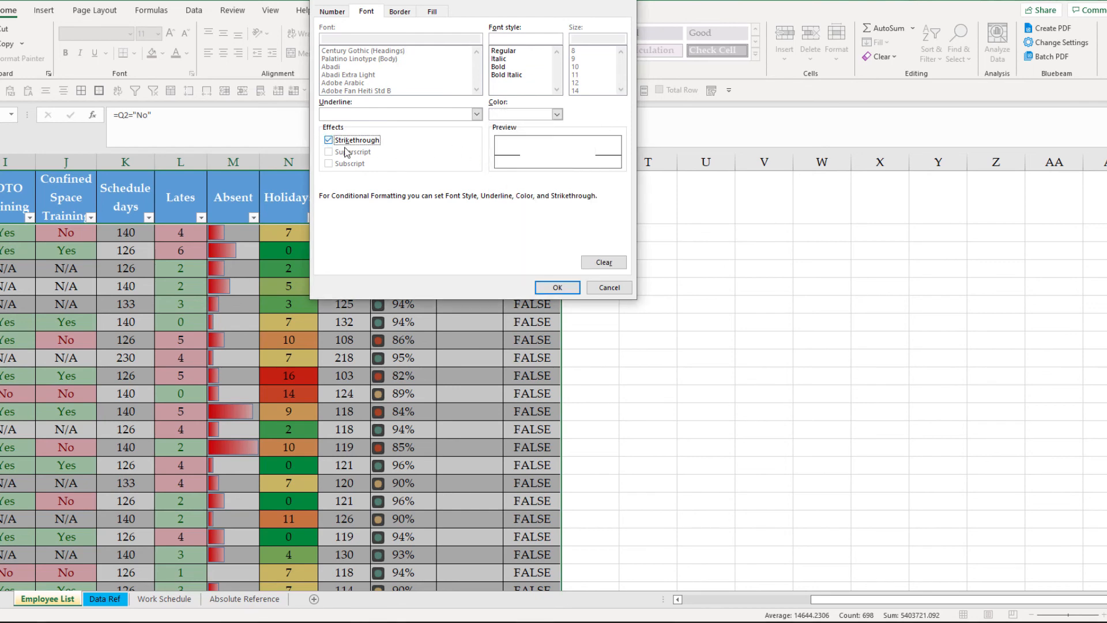
click(557, 287)
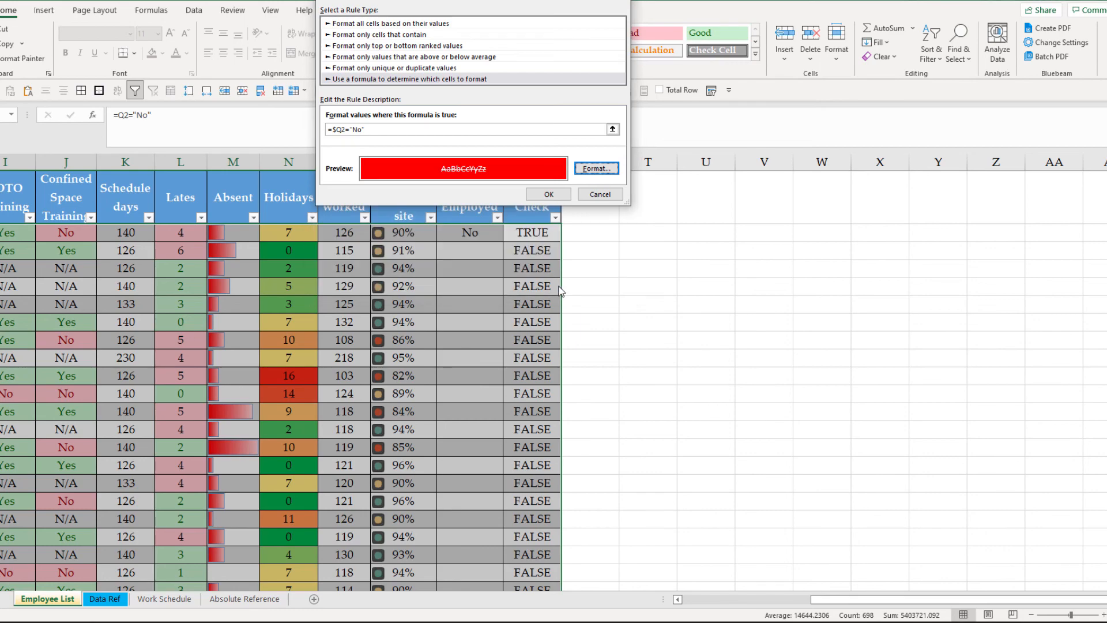
click(554, 195)
Test the rule on another employee by entering No in Q6 under Currently Employed
scroll(650, 312, left, 3)
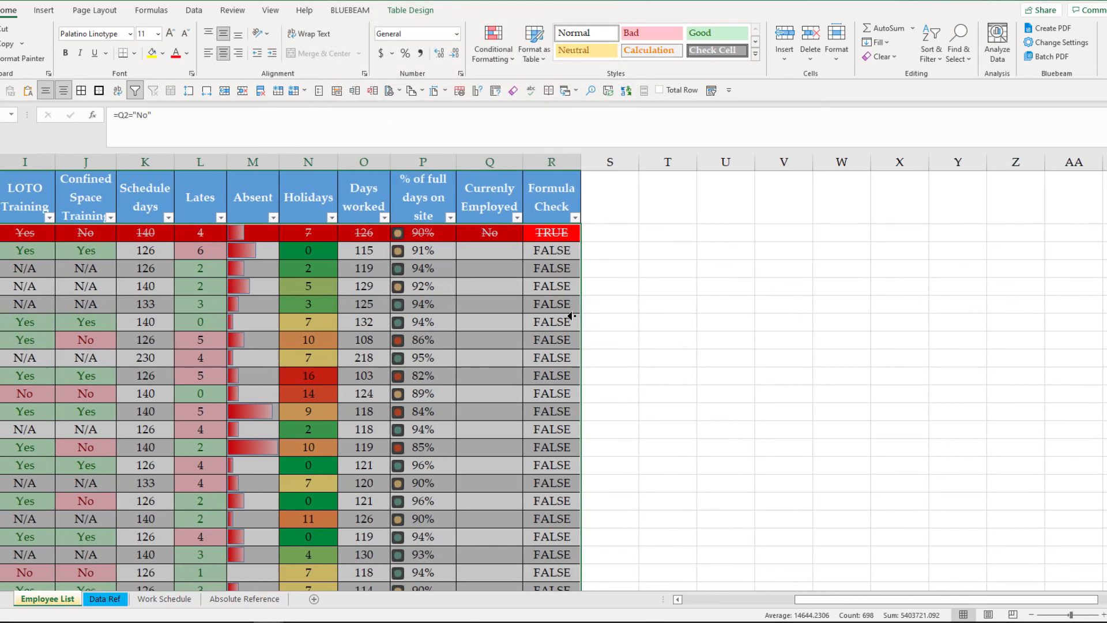
scroll(542, 319, left, 3)
click(1010, 304)
text(No)
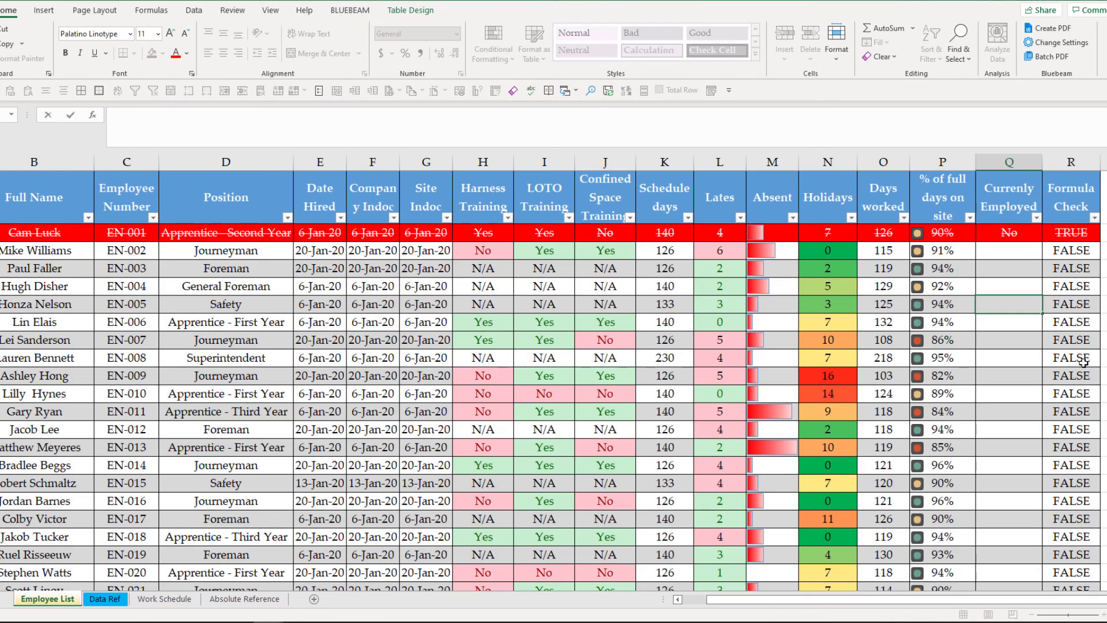
key(Return)
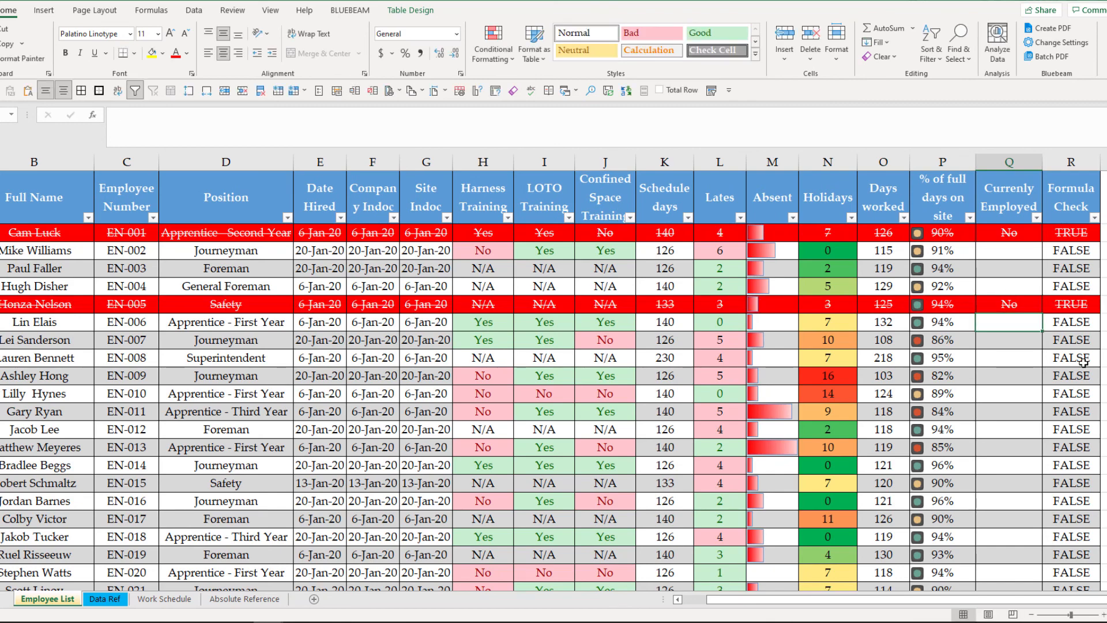